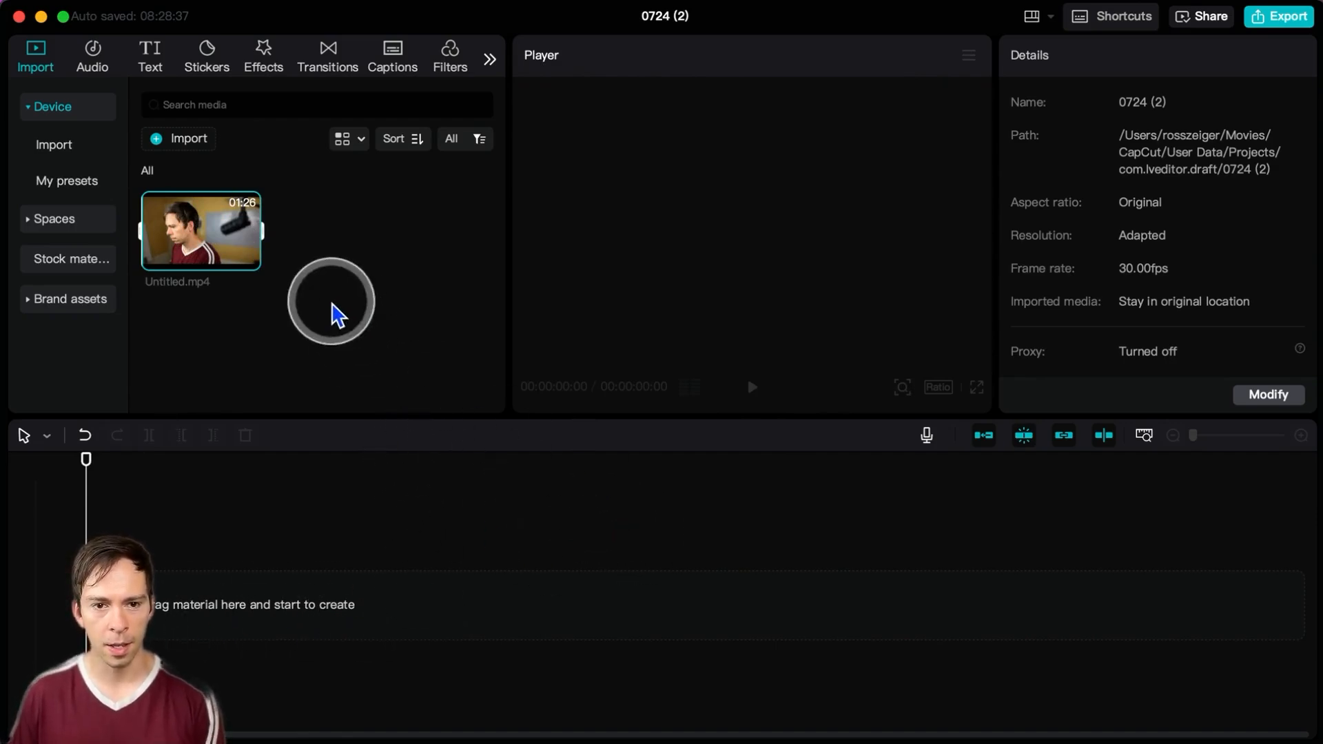
- Add the Untitled.mp4 clip from the imported media to the timeline
{"action": "left_click_drag", "start_coordinate": [222, 265], "coordinate": [287, 284]}
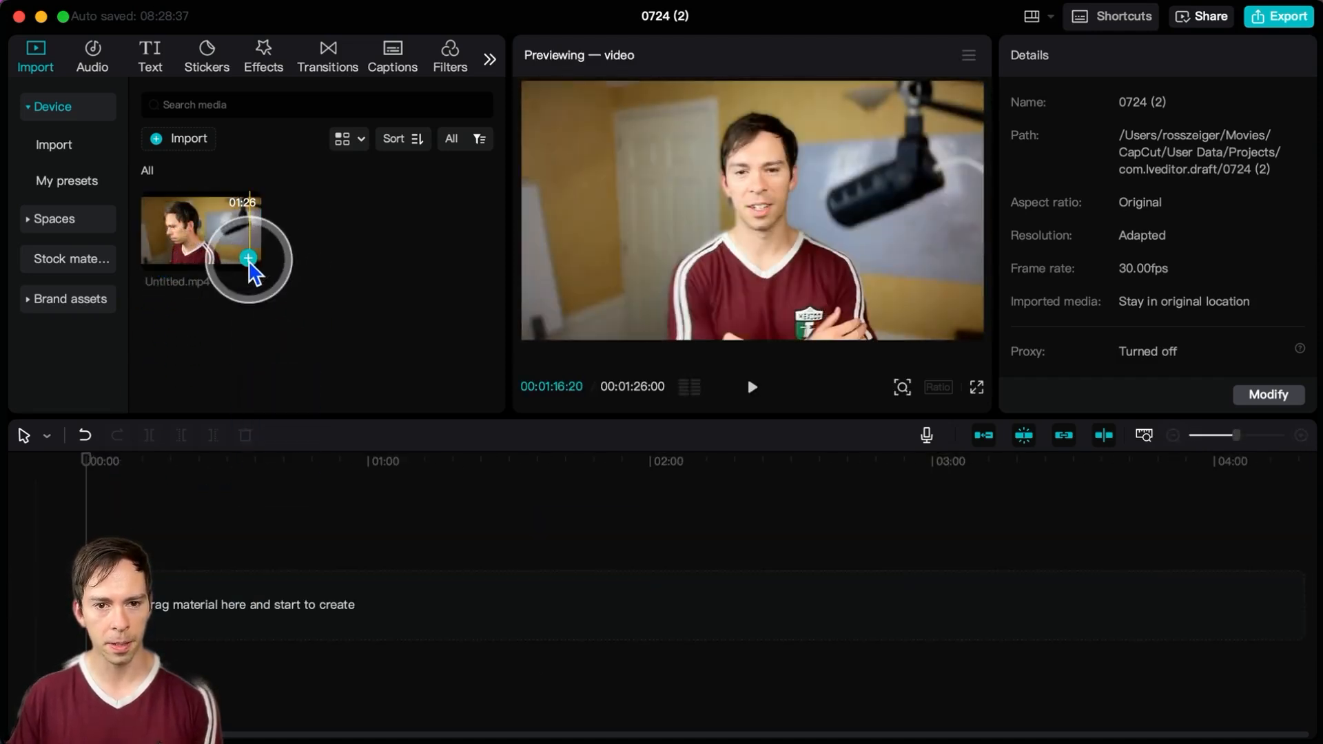
{"action": "left_click", "coordinate": [248, 260]}
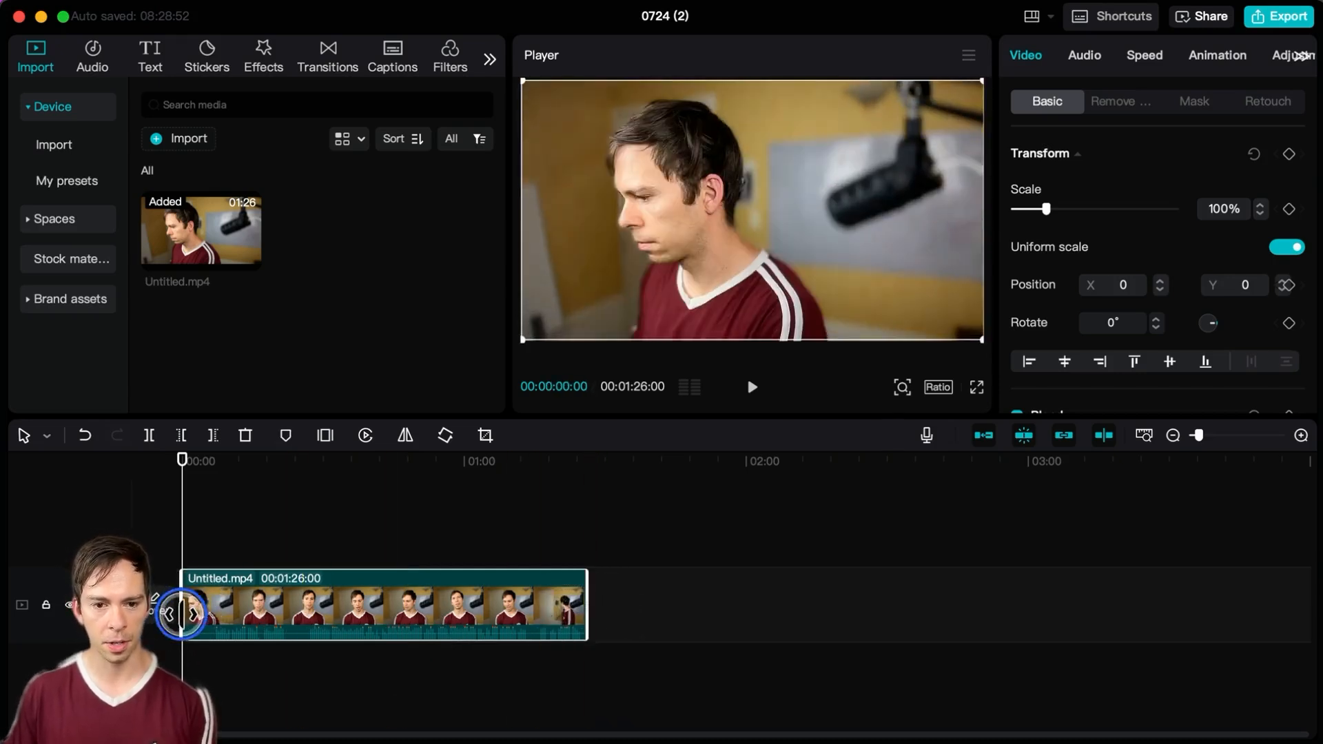
- Try trimming the timeline clip from its start and its end, restoring its full length
{"action": "mouse_move", "coordinate": [181, 614]}
{"action": "left_mouse_down"}
{"action": "mouse_move", "coordinate": [252, 608]}
{"action": "mouse_move", "coordinate": [167, 613]}
{"action": "left_mouse_up"}
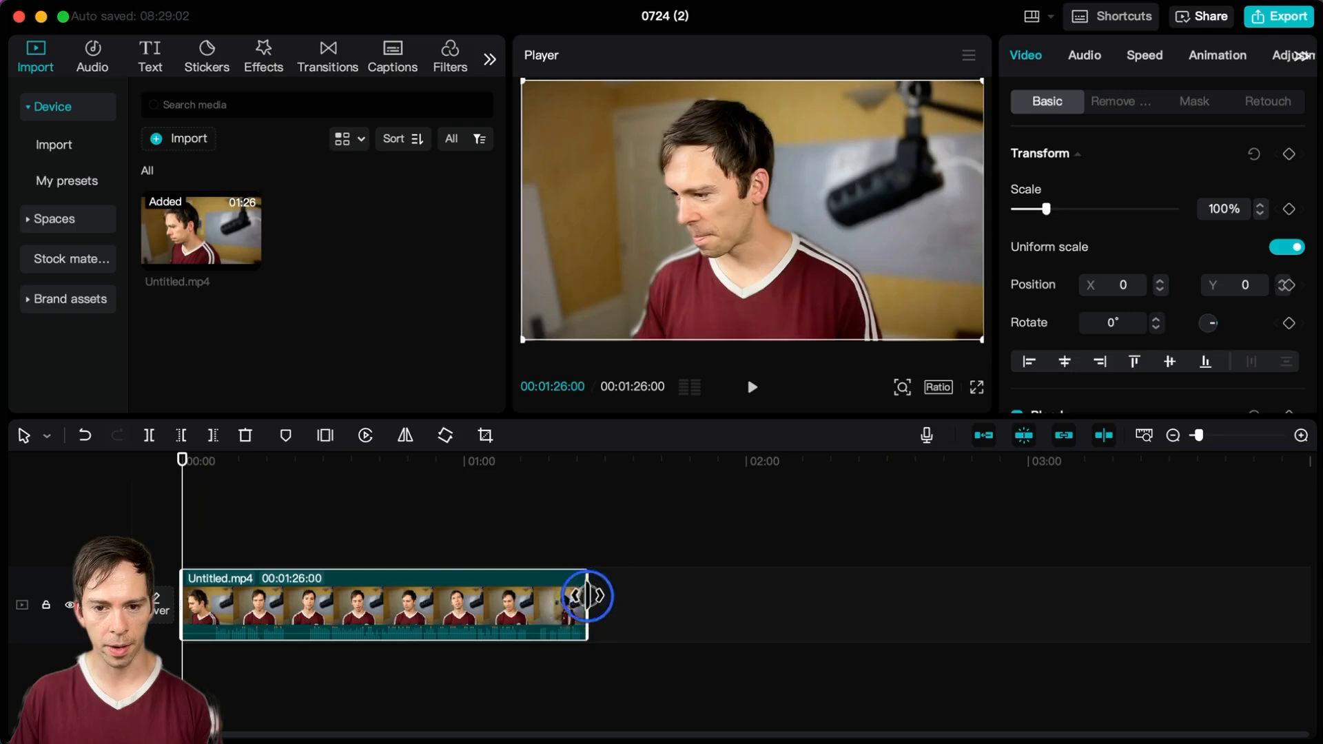
{"action": "left_click_drag", "start_coordinate": [583, 603], "coordinate": [569, 629]}
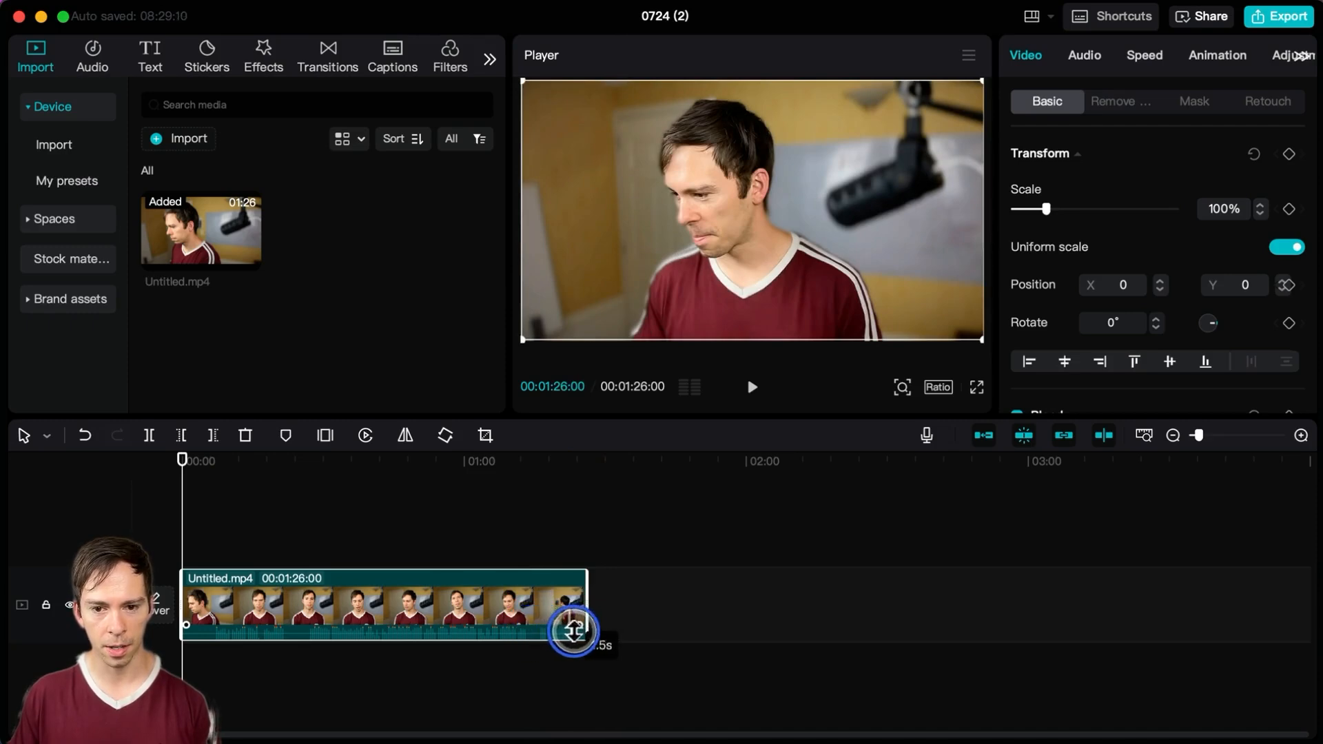
- Try the clip's audio fade-out and fade-in handles and return both fades to zero
{"action": "left_click_drag", "start_coordinate": [583, 629], "coordinate": [582, 628]}
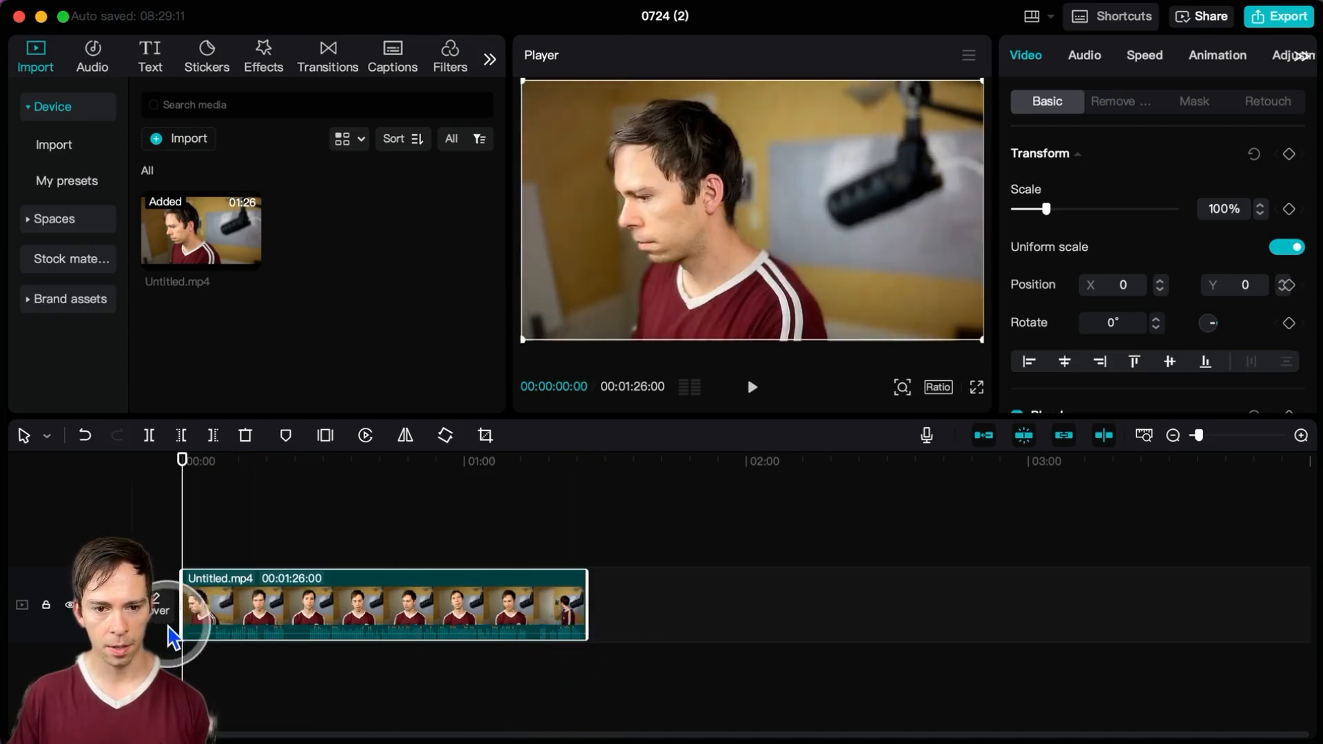
{"action": "left_click_drag", "start_coordinate": [186, 624], "coordinate": [188, 627]}
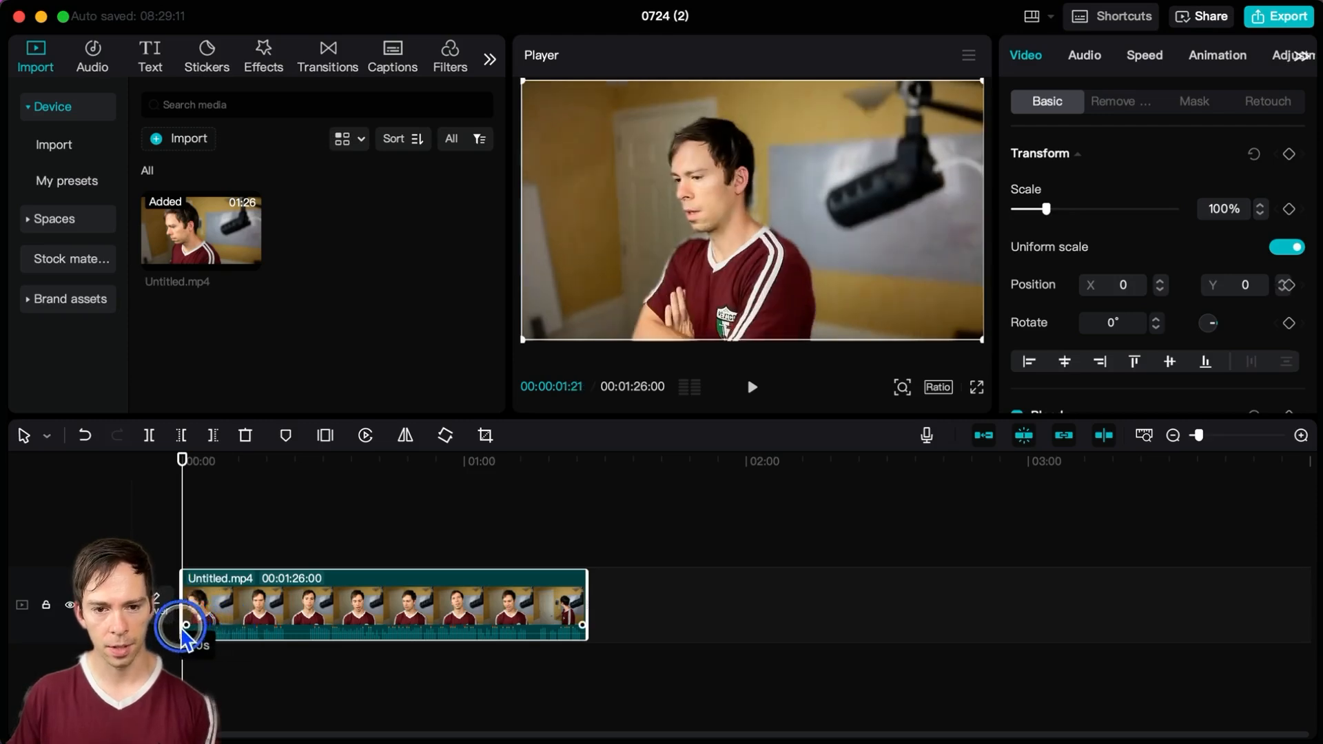
{"action": "left_click_drag", "start_coordinate": [186, 627], "coordinate": [183, 627]}
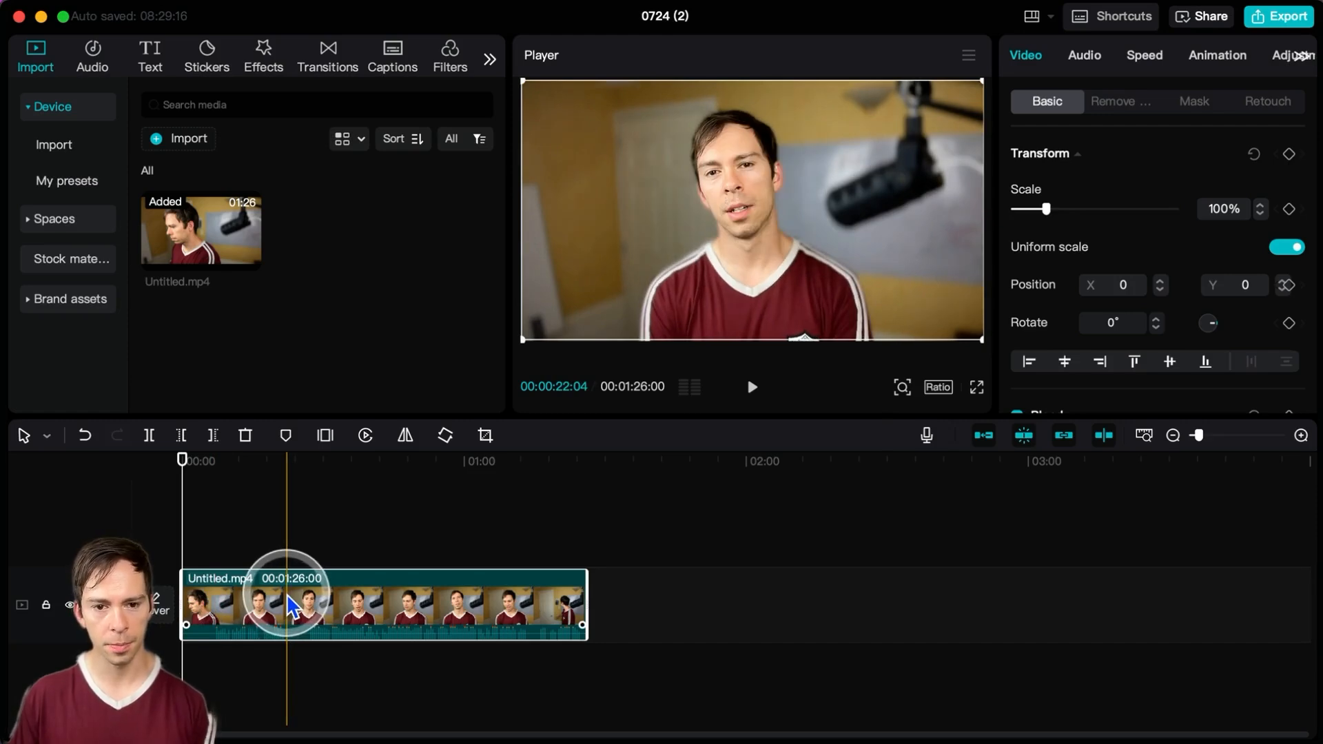
- Split the timeline clip at about 24 seconds with the Split tool
{"action": "left_click", "coordinate": [46, 437]}
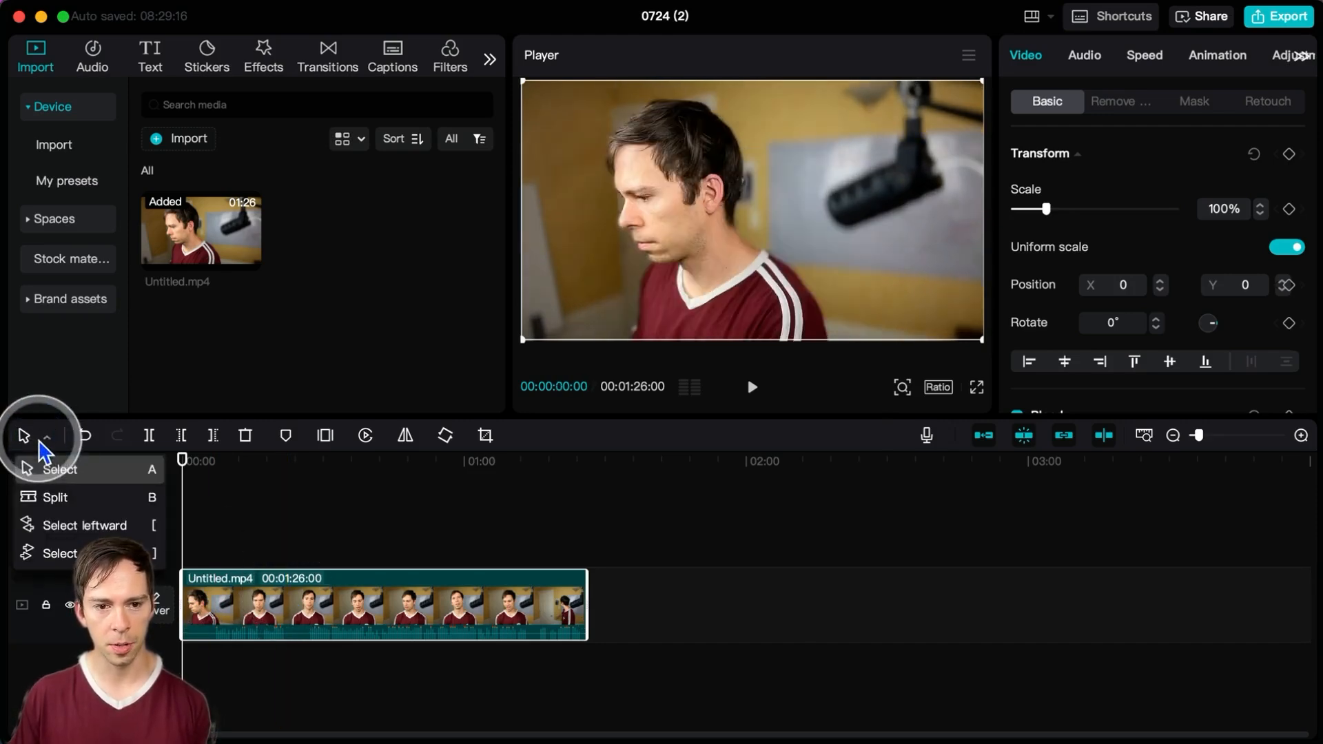
{"action": "left_click", "coordinate": [42, 438]}
{"action": "left_click", "coordinate": [34, 437]}
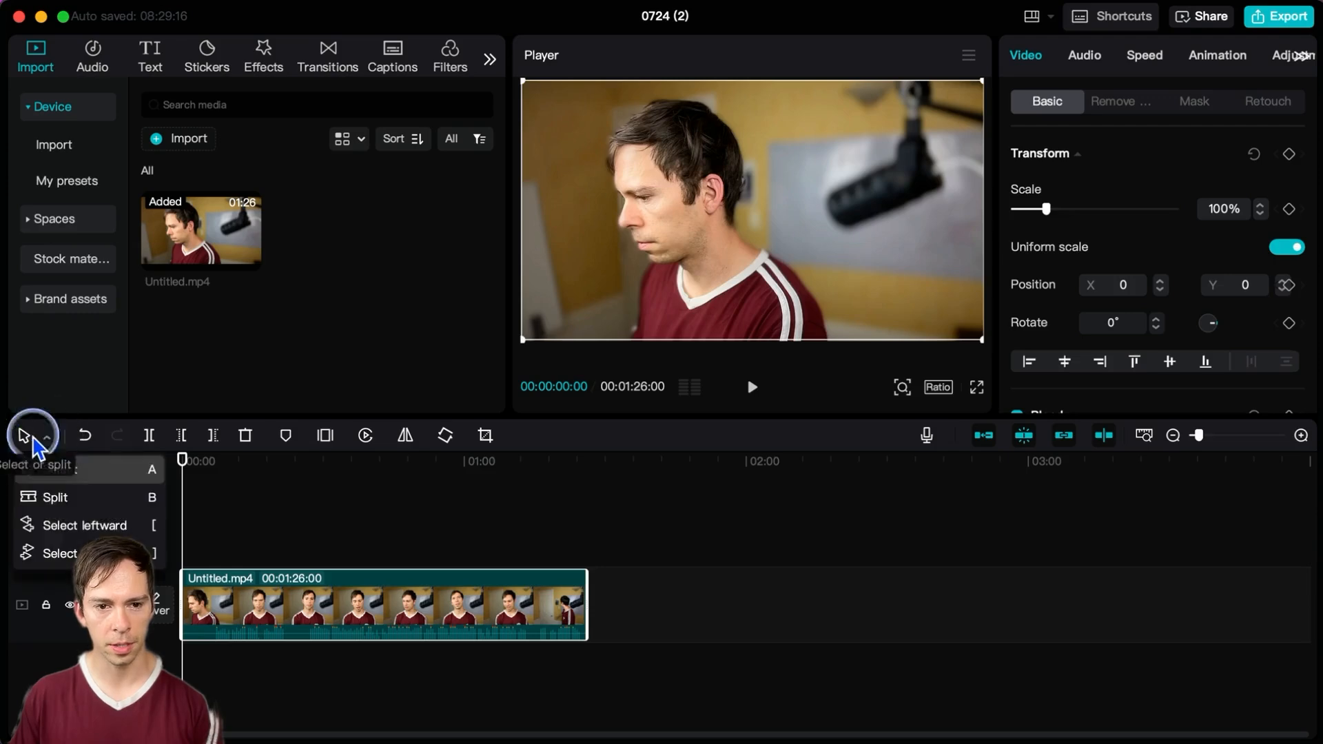
{"action": "left_click", "coordinate": [51, 501]}
{"action": "left_click", "coordinate": [292, 607]}
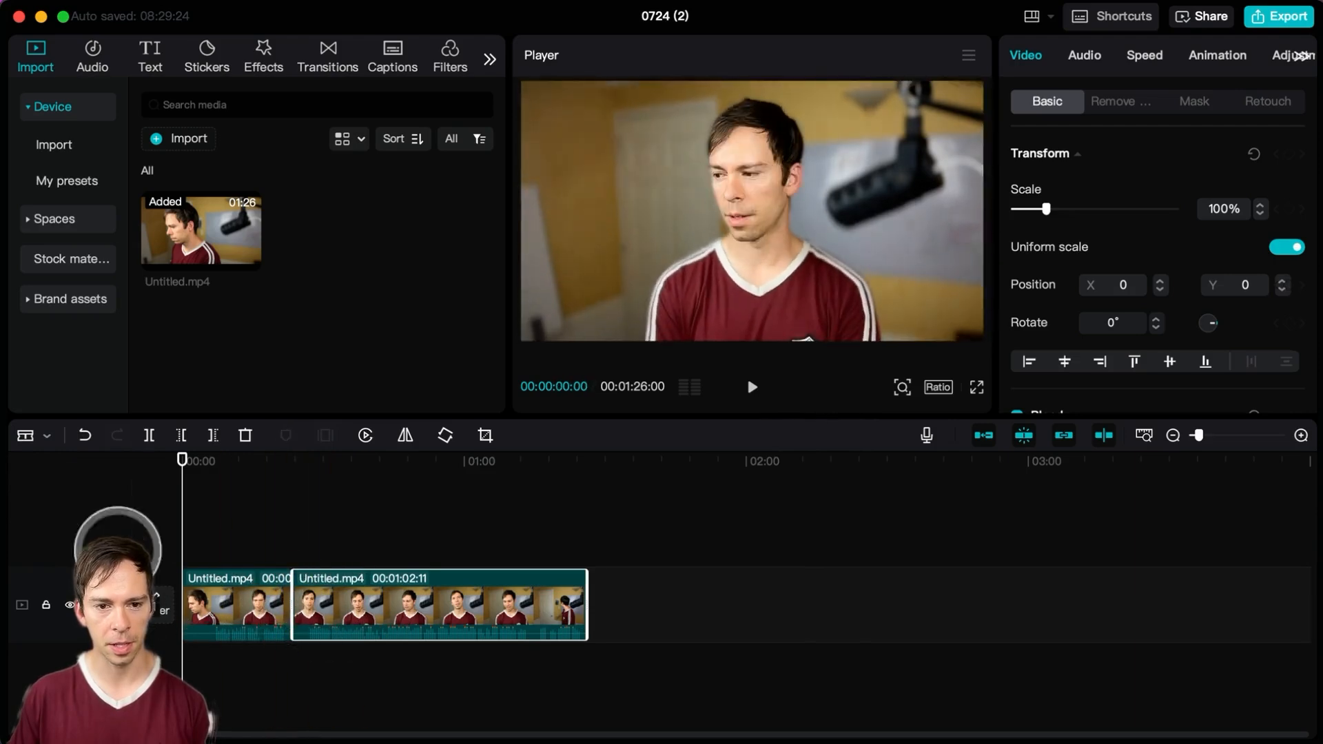
- Return to the Select tool and delete the first segment of the split clip
{"action": "left_click", "coordinate": [14, 448]}
{"action": "left_click", "coordinate": [45, 467]}
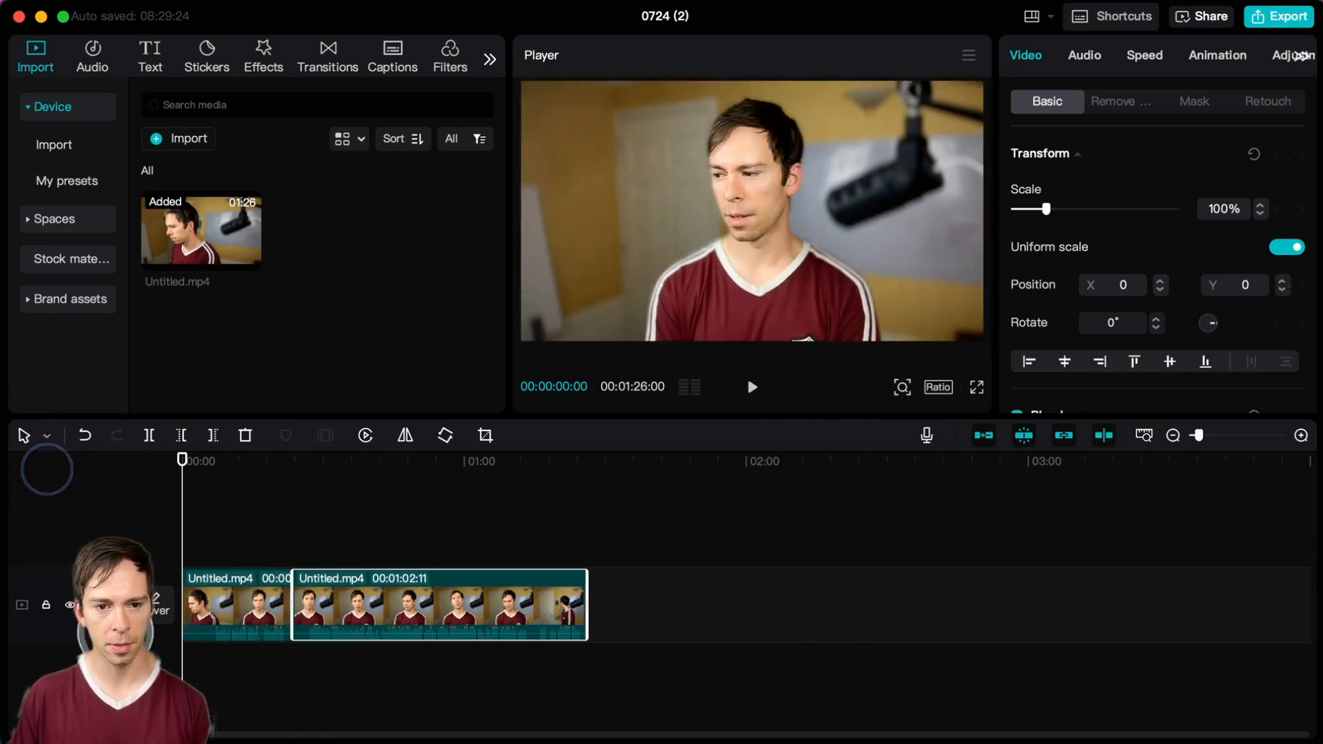
{"action": "left_click", "coordinate": [241, 606]}
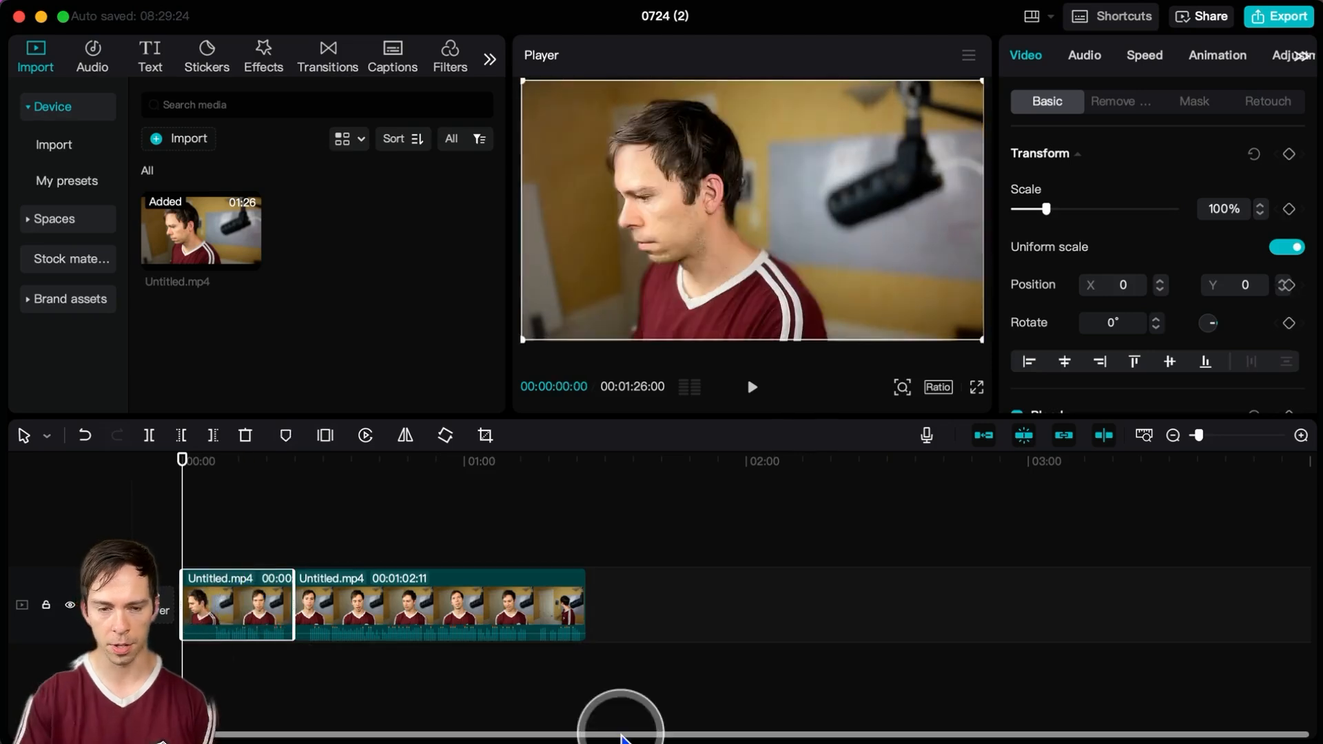
{"action": "key", "text": "Delete"}
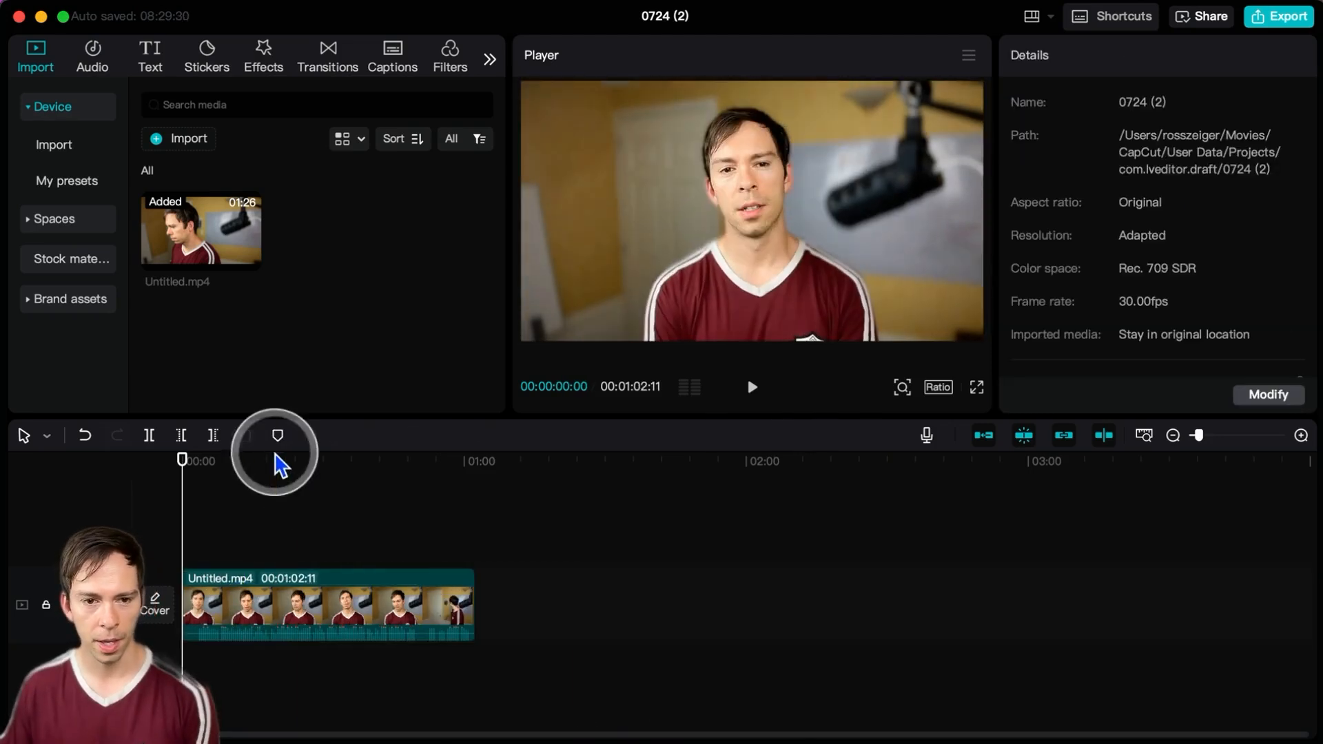
- Undo the segment deletion and the split
{"action": "left_click", "coordinate": [84, 435]}
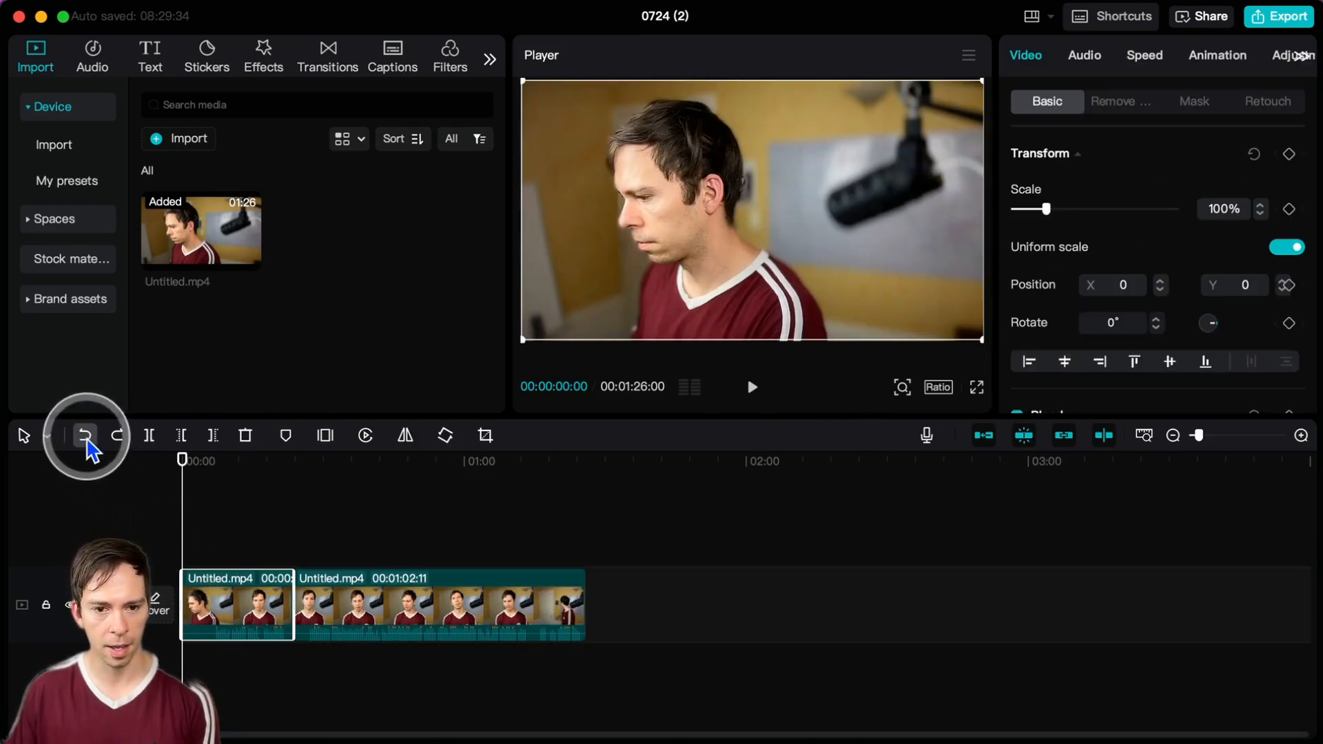
{"action": "left_click", "coordinate": [85, 436]}
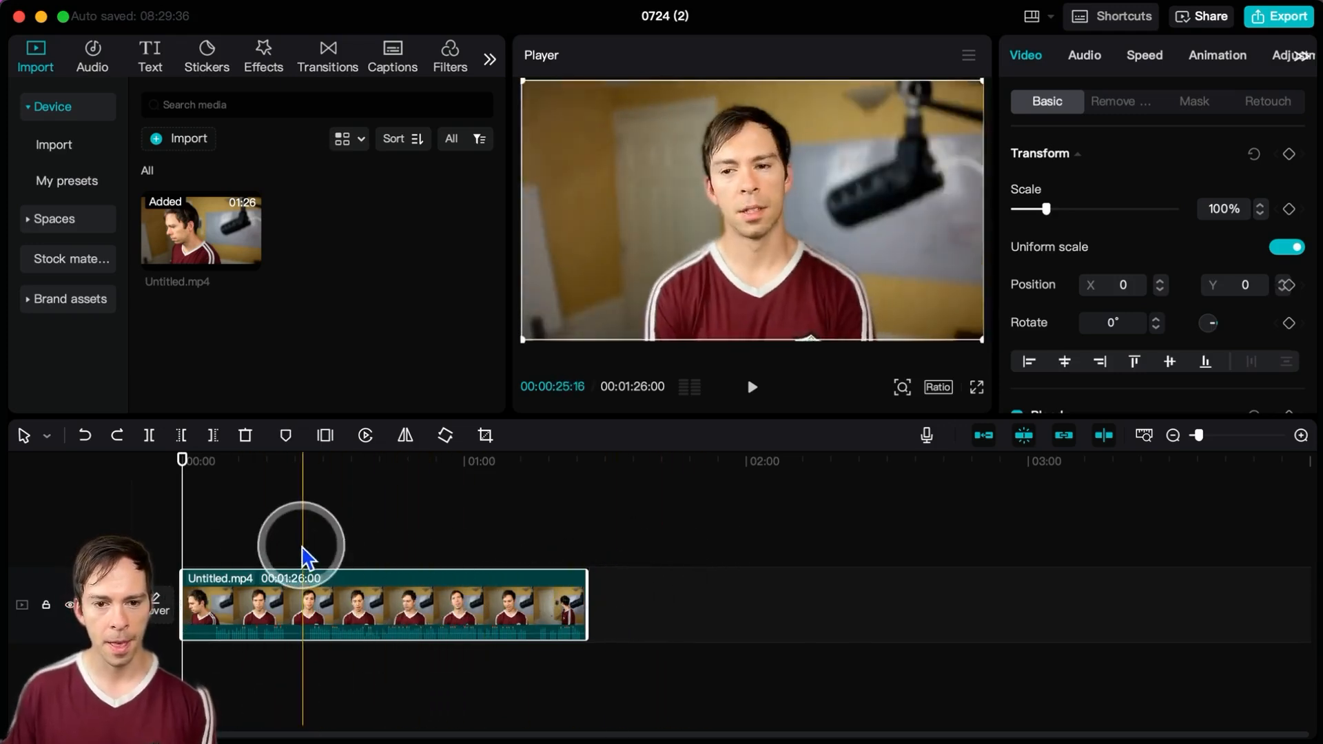
- Hide and unhide the video track, and mute and unmute its audio
{"action": "left_click", "coordinate": [70, 605]}
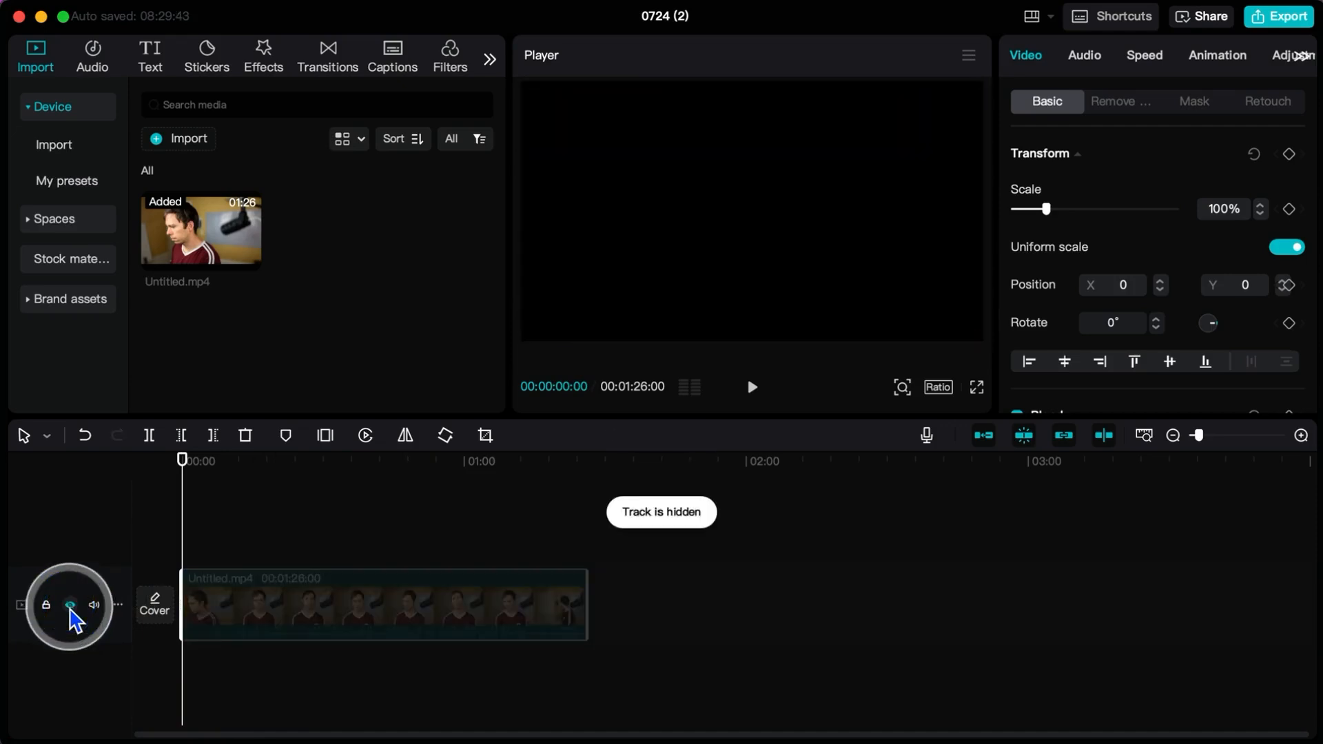
{"action": "left_click", "coordinate": [70, 605]}
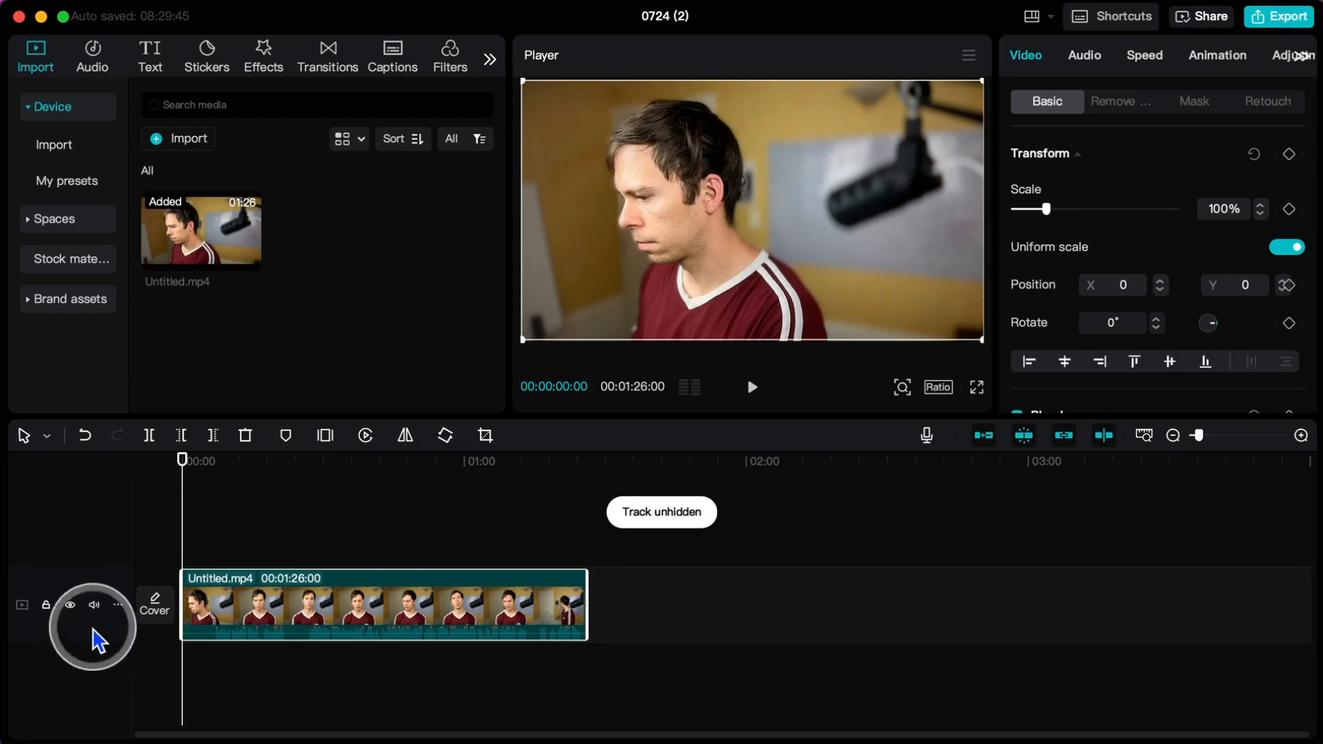
{"action": "left_click", "coordinate": [94, 606]}
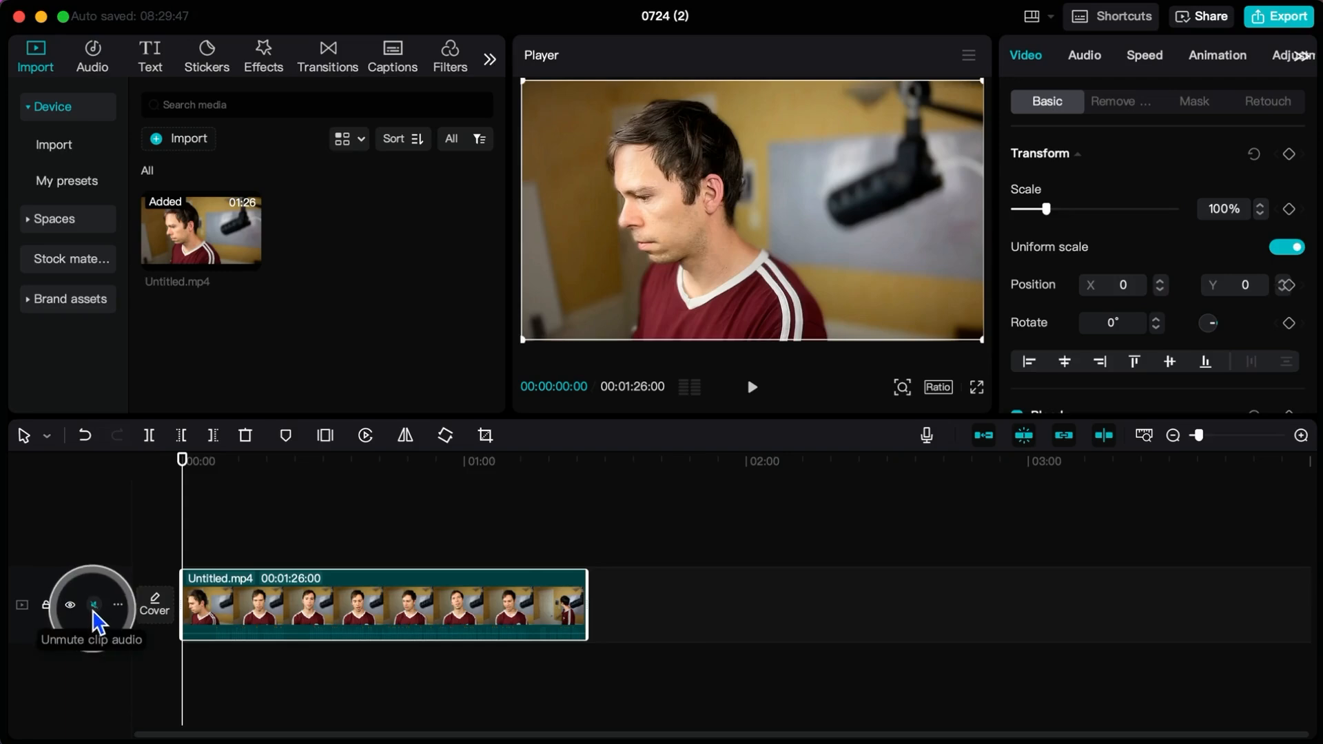
{"action": "left_click", "coordinate": [94, 606]}
- Try the Tall and Short track heights on the video track and return it to Default
{"action": "left_click", "coordinate": [117, 606]}
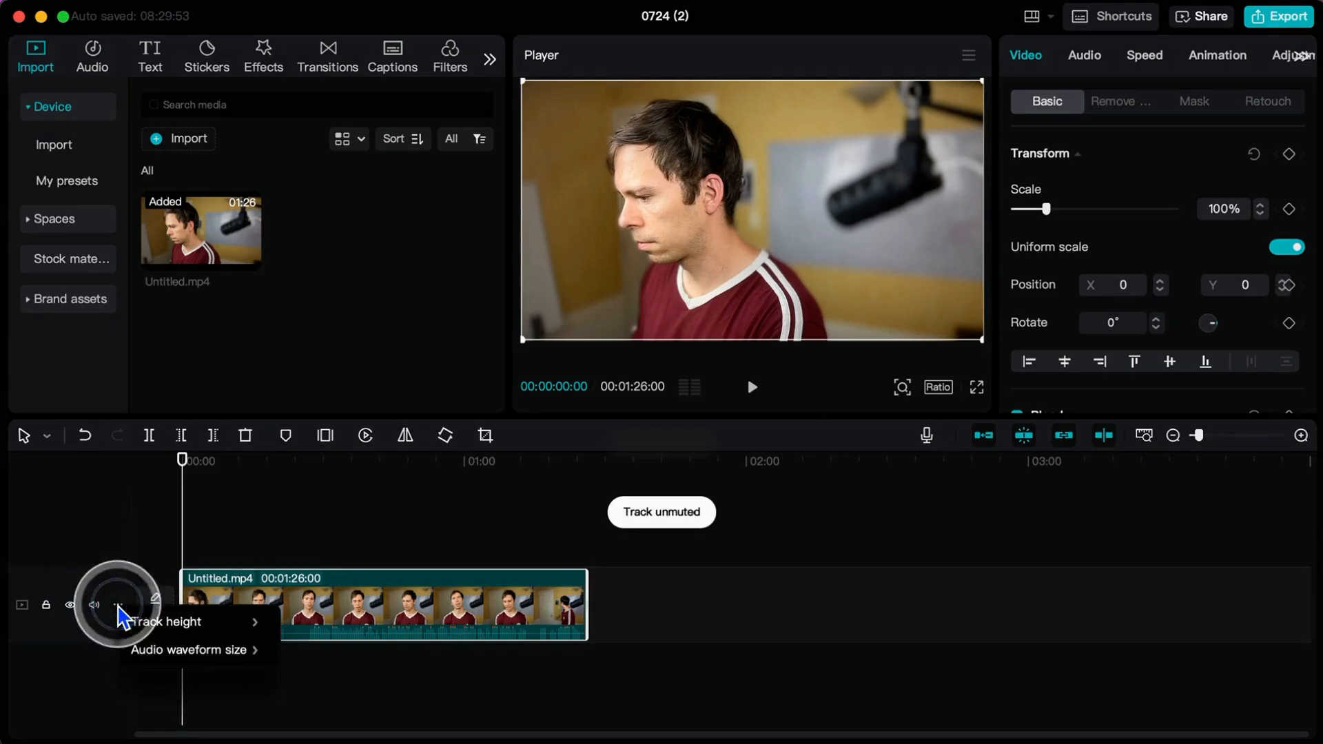
{"action": "mouse_move", "coordinate": [150, 621]}
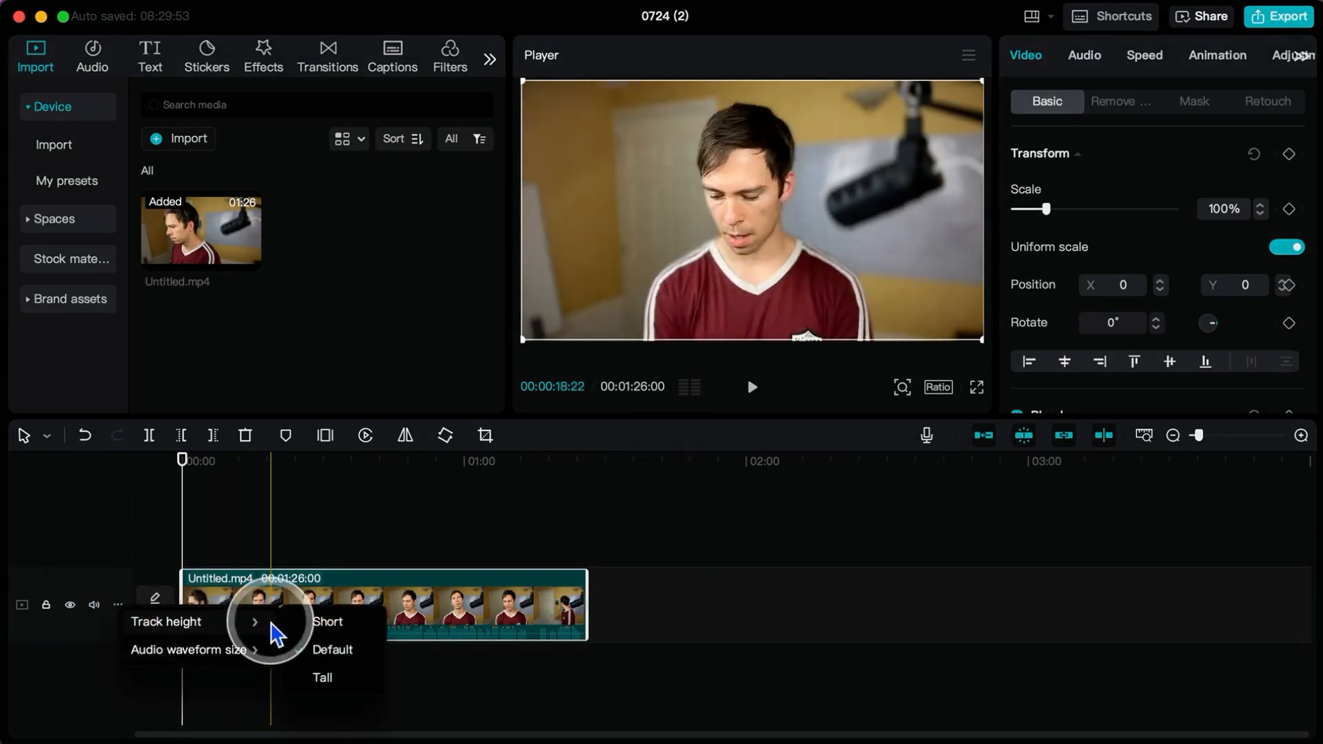
{"action": "left_click", "coordinate": [338, 677]}
{"action": "left_click", "coordinate": [118, 624]}
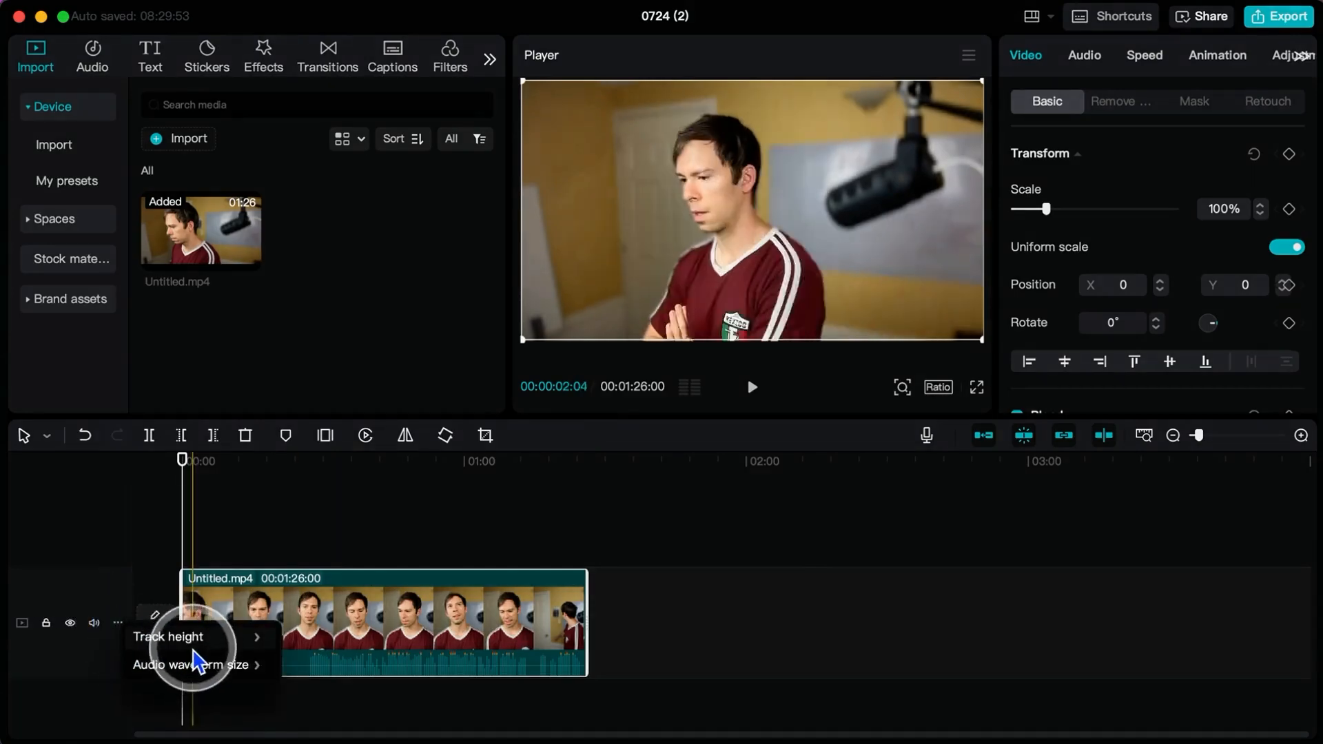
{"action": "mouse_move", "coordinate": [248, 637]}
{"action": "left_click", "coordinate": [326, 641]}
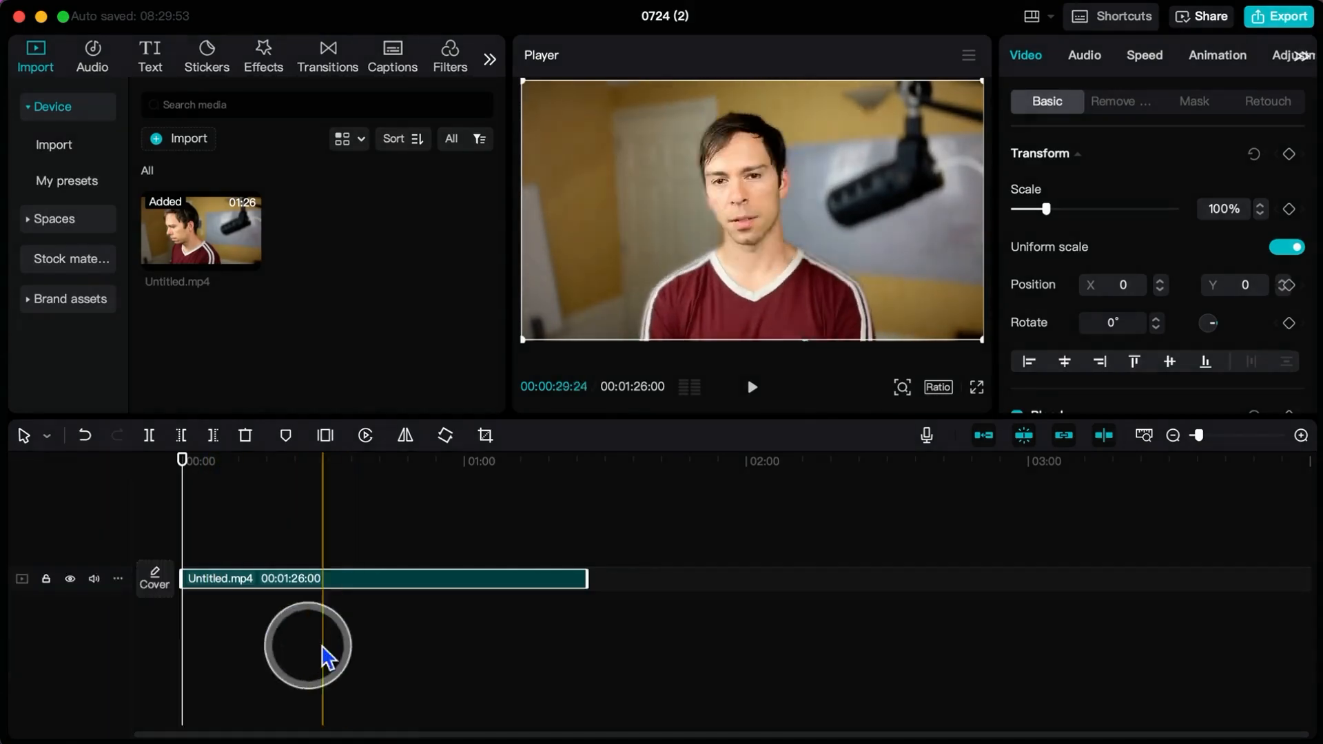
{"action": "left_click", "coordinate": [118, 579]}
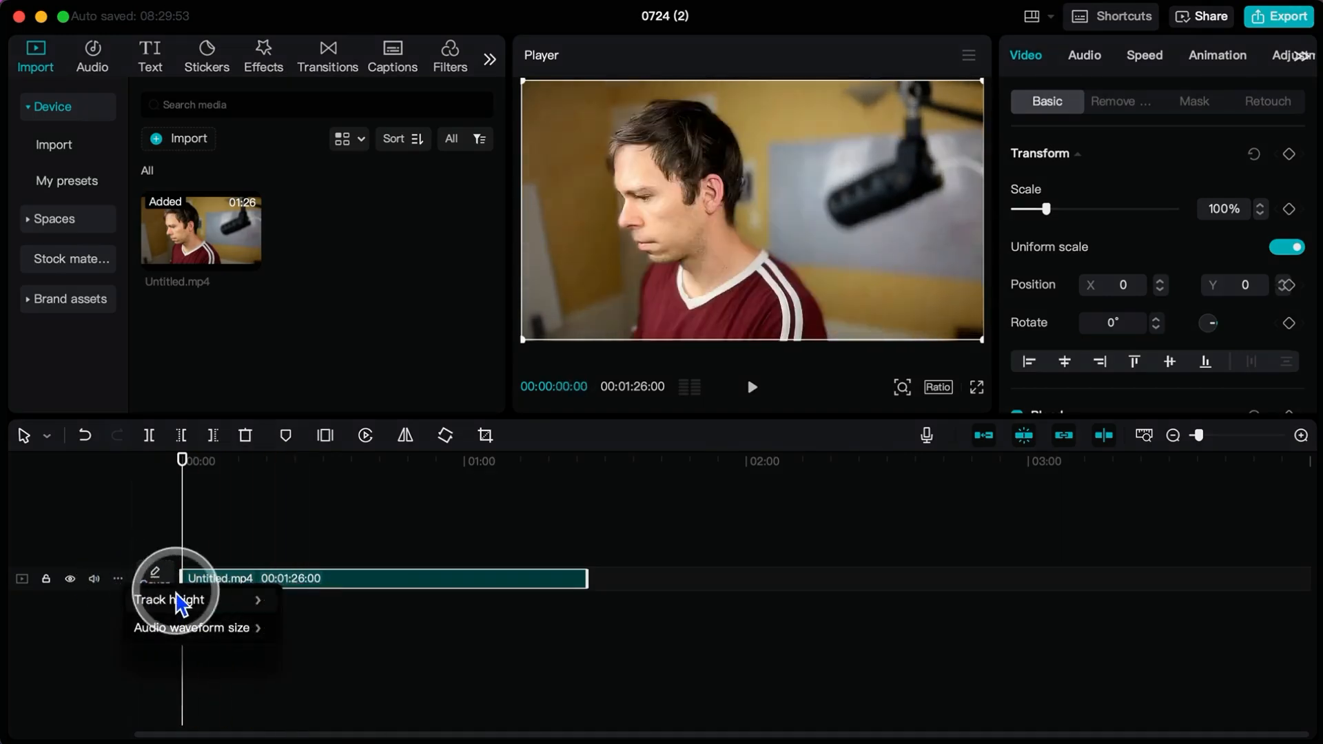
{"action": "mouse_move", "coordinate": [228, 600]}
{"action": "left_click", "coordinate": [312, 627]}
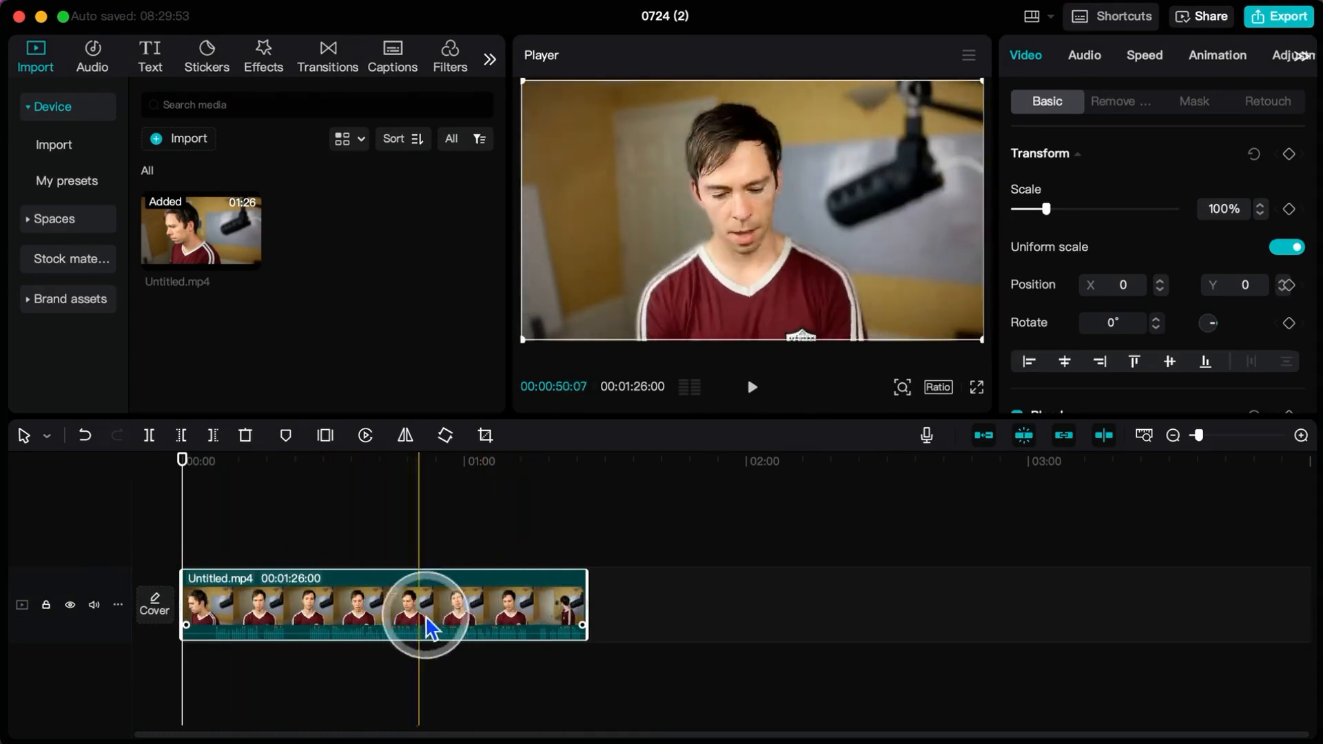
- Try audio waveform sizes of 60% and 100% on the video track and return it to 30%
{"action": "left_click", "coordinate": [118, 605]}
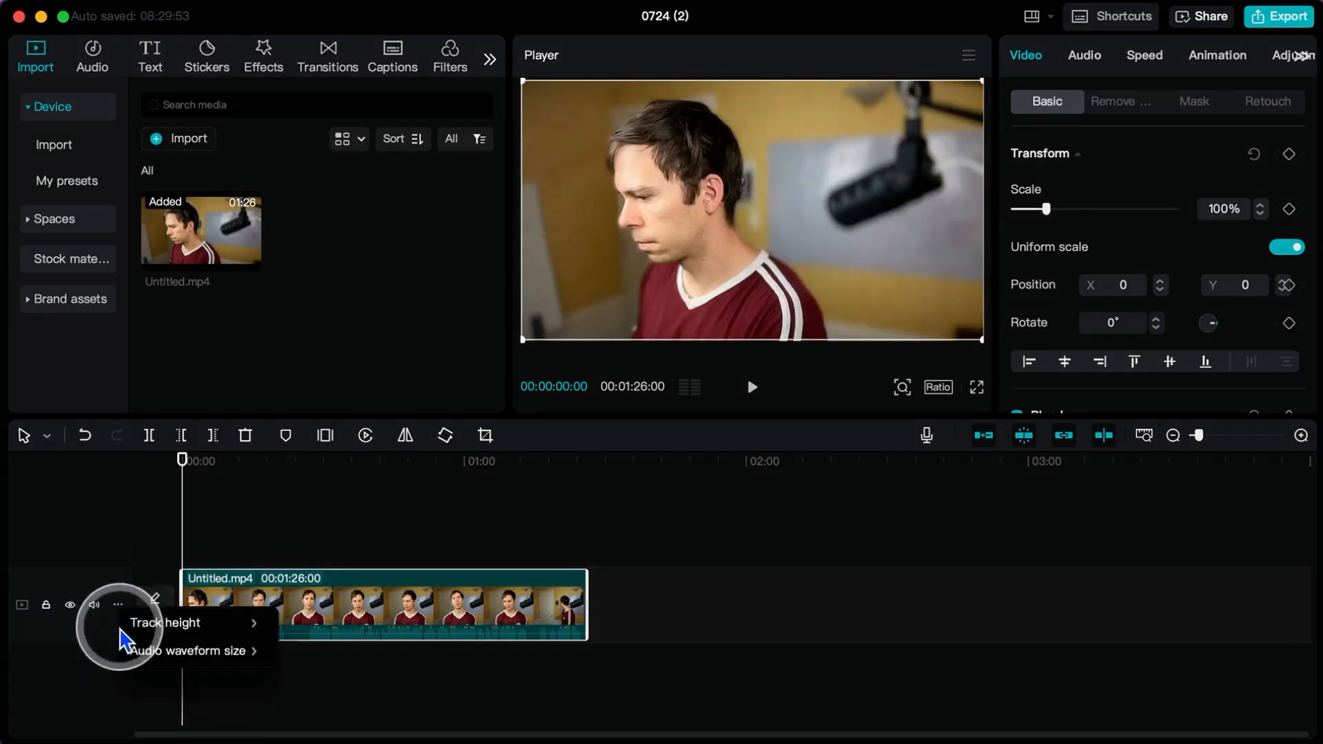
{"action": "mouse_move", "coordinate": [141, 658]}
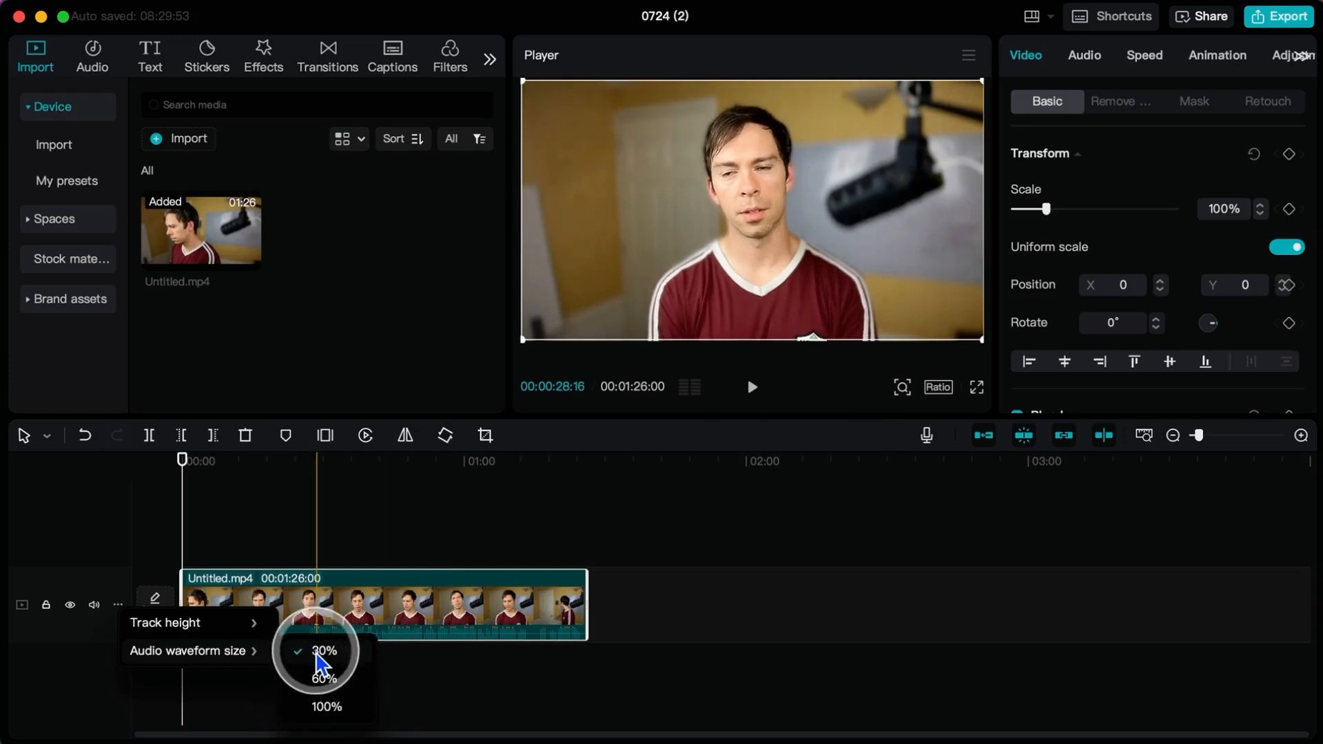
{"action": "left_click", "coordinate": [326, 705]}
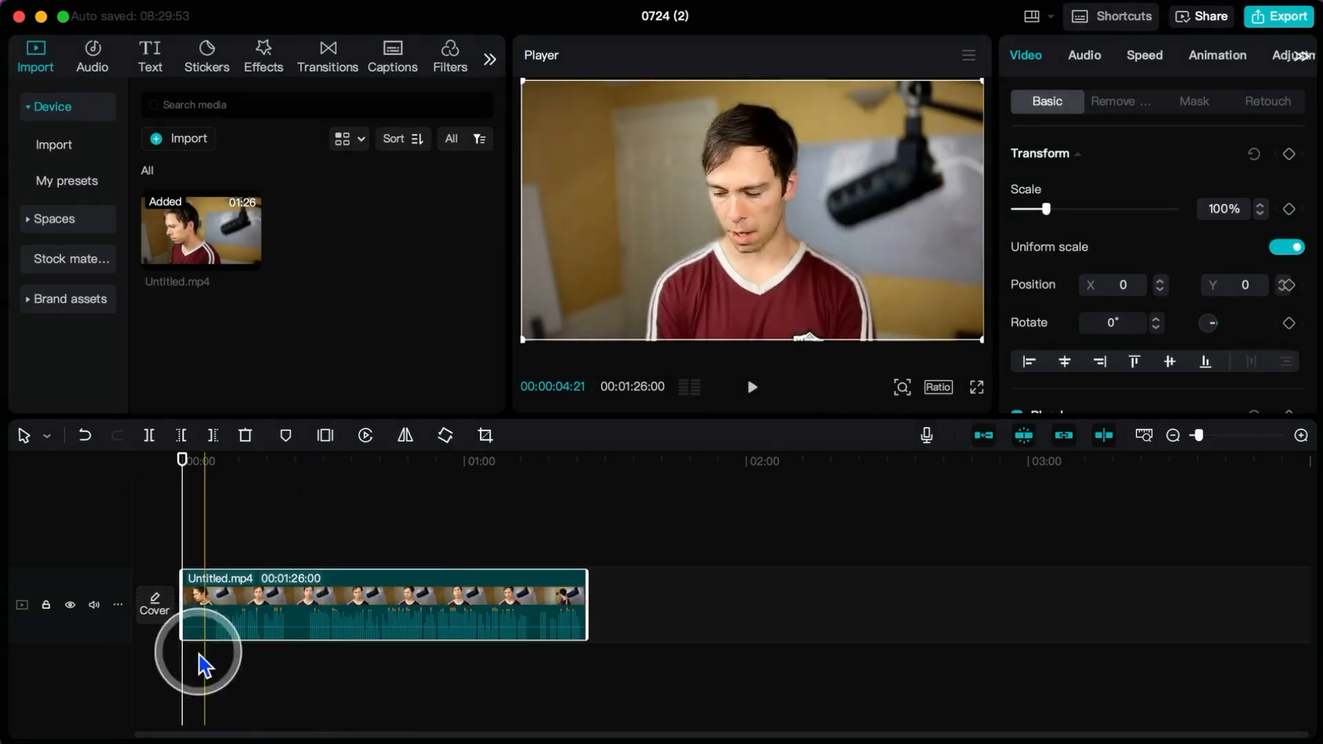
{"action": "left_click", "coordinate": [118, 604]}
{"action": "mouse_move", "coordinate": [187, 649]}
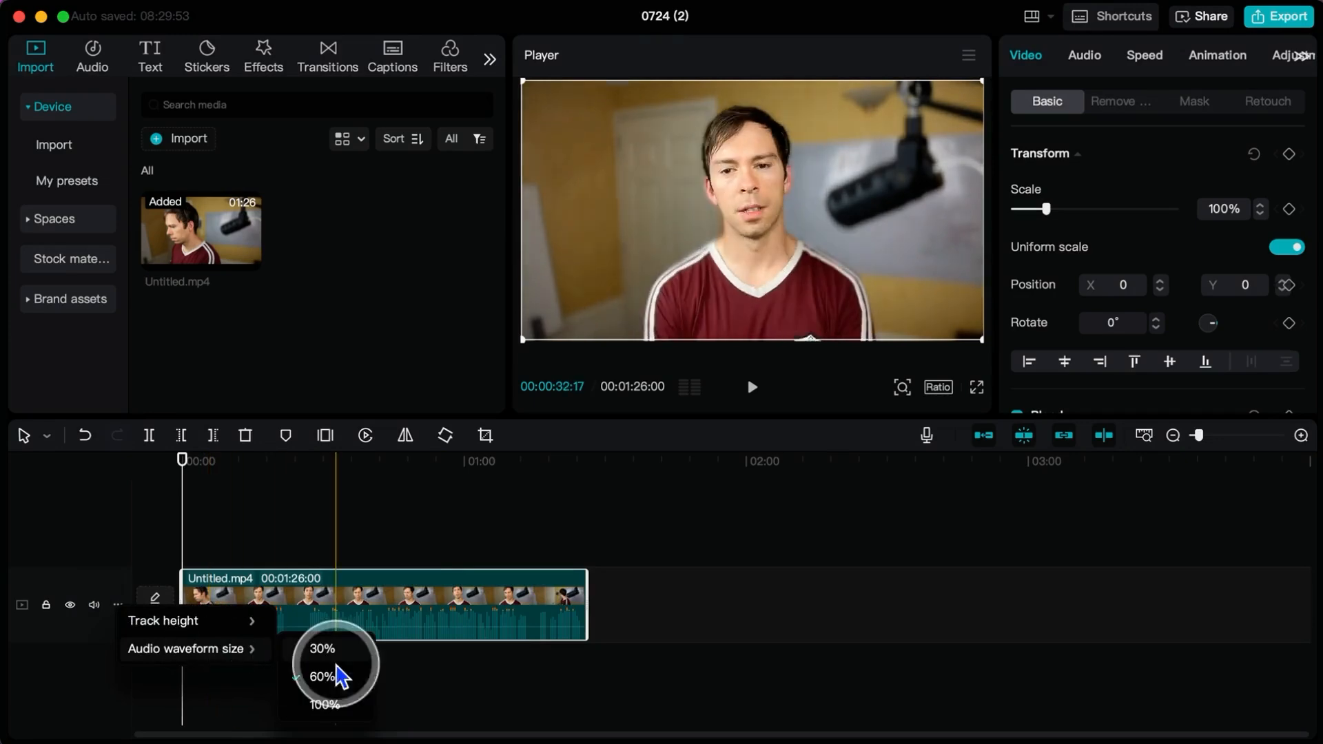
{"action": "left_click", "coordinate": [327, 704]}
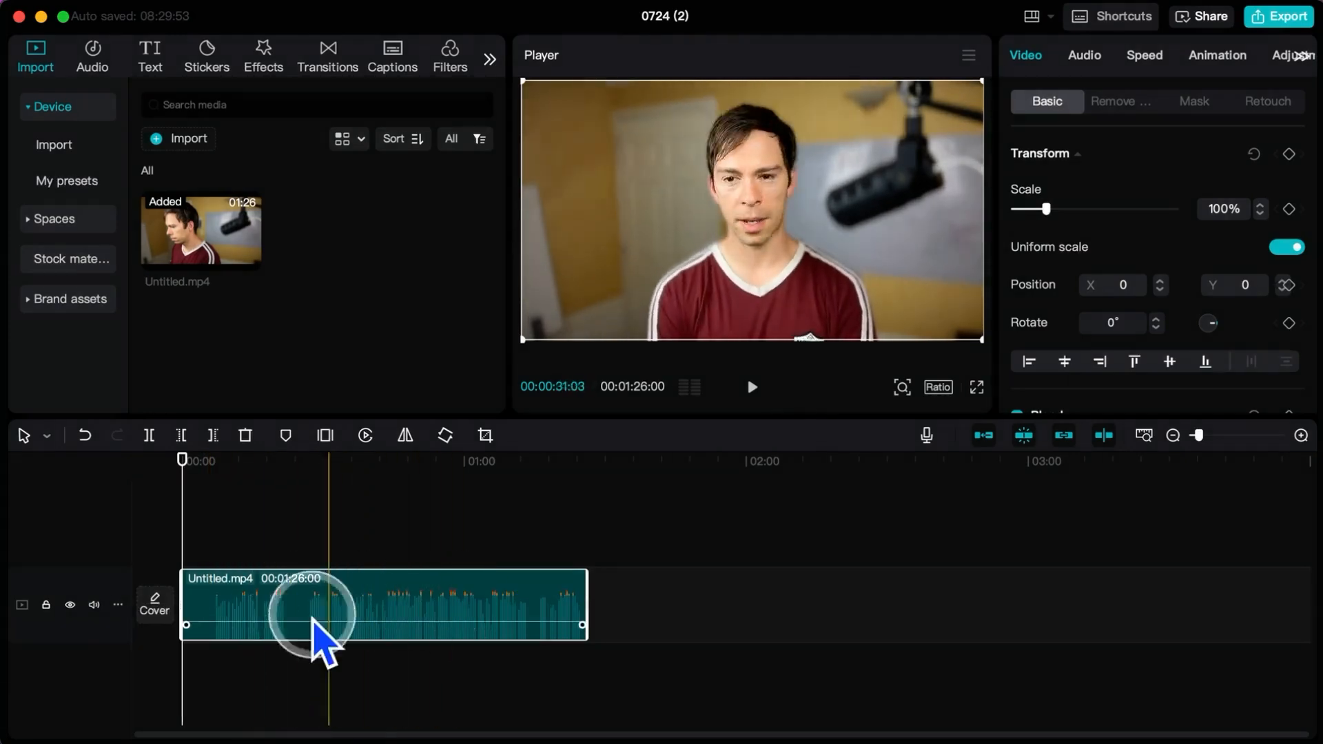
{"action": "left_click", "coordinate": [118, 604]}
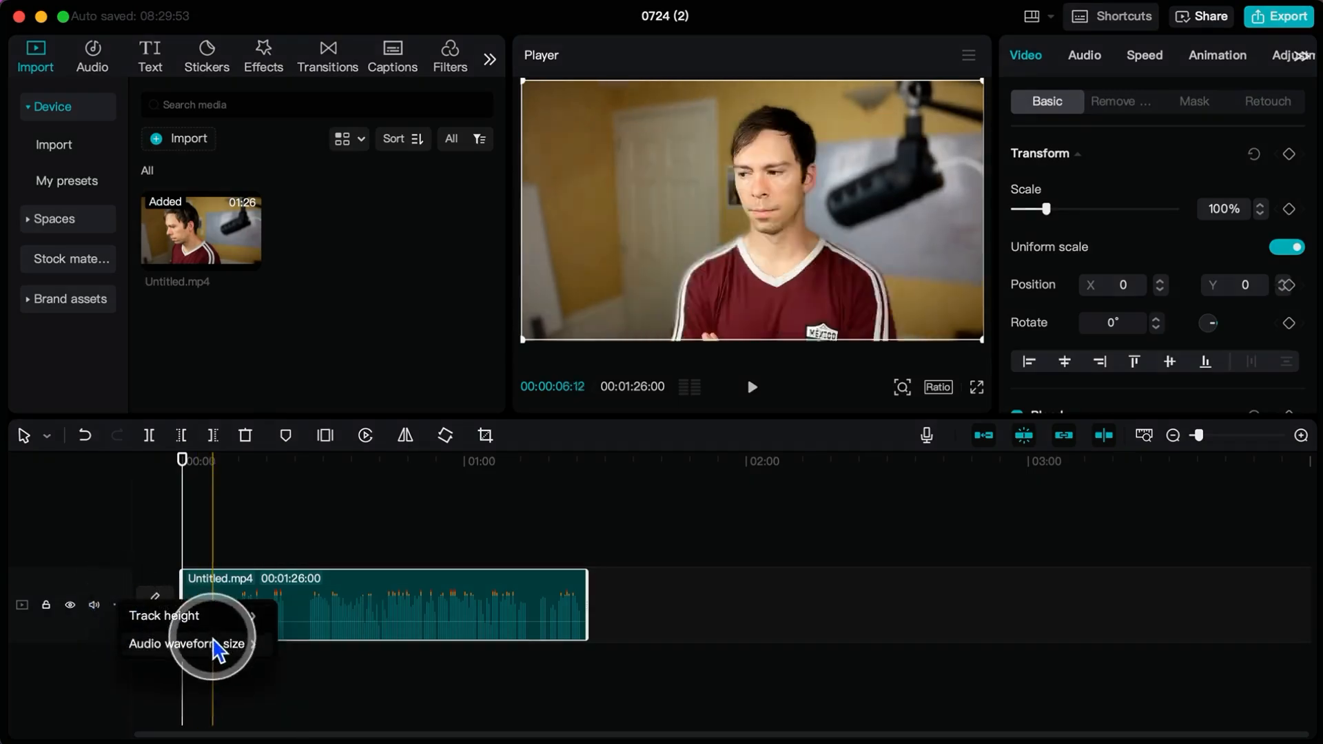
{"action": "mouse_move", "coordinate": [230, 648]}
{"action": "left_click", "coordinate": [304, 640]}
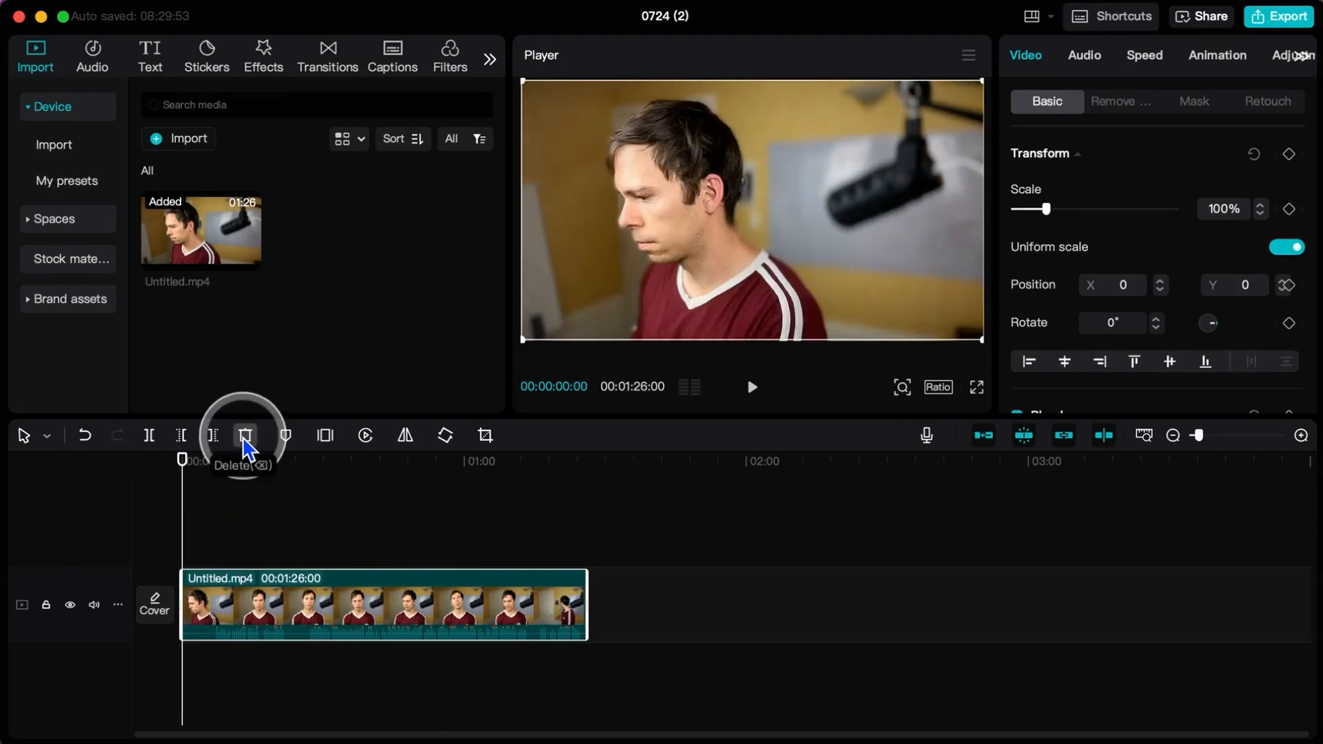
- Add a marker to the clip at 00:00:31:09 and deselect the clip
{"action": "left_click", "coordinate": [288, 541]}
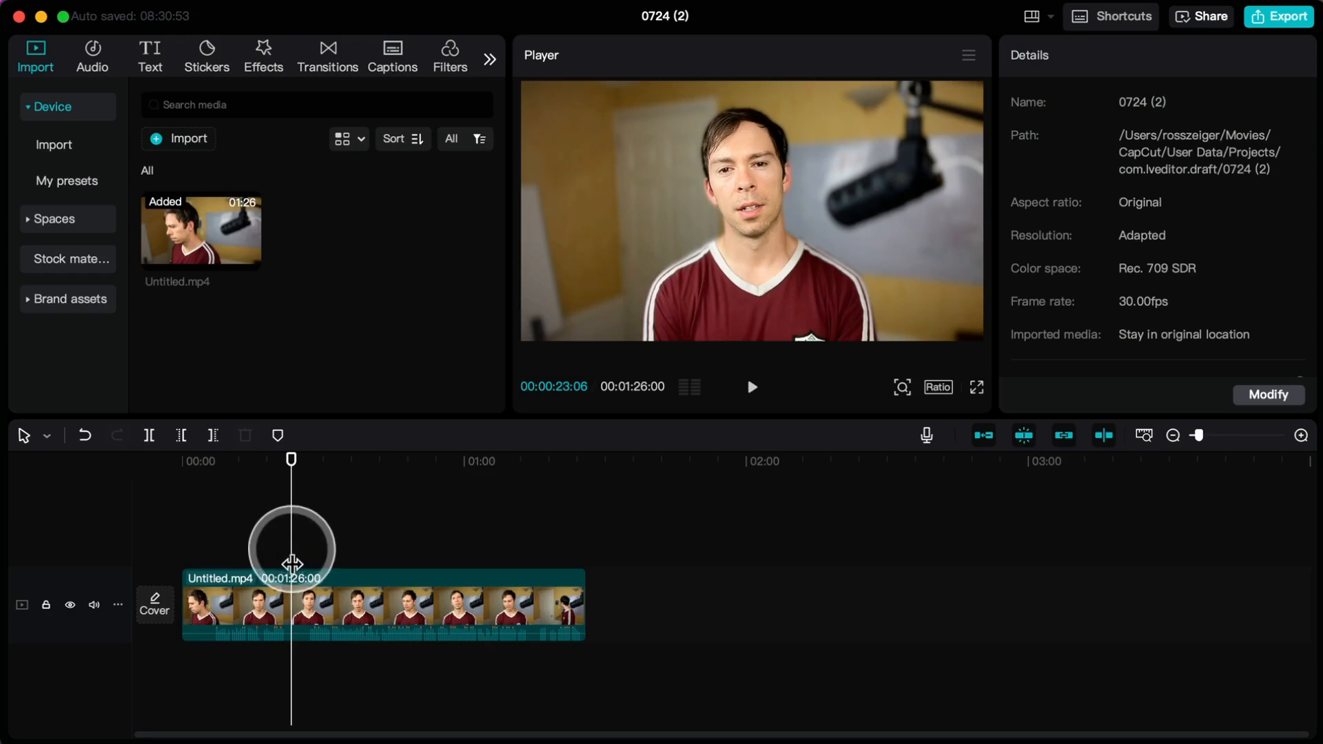
{"action": "left_click", "coordinate": [331, 541]}
{"action": "left_click", "coordinate": [330, 590]}
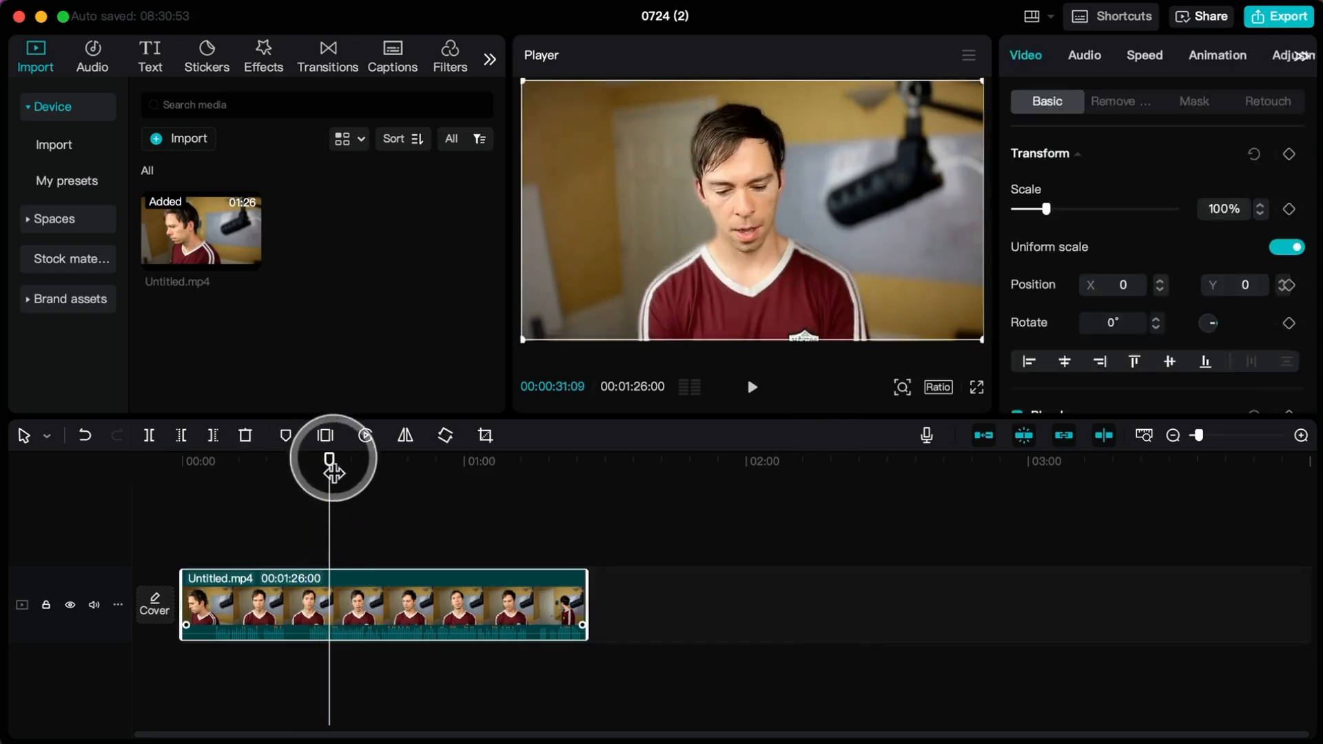
{"action": "left_click", "coordinate": [285, 436]}
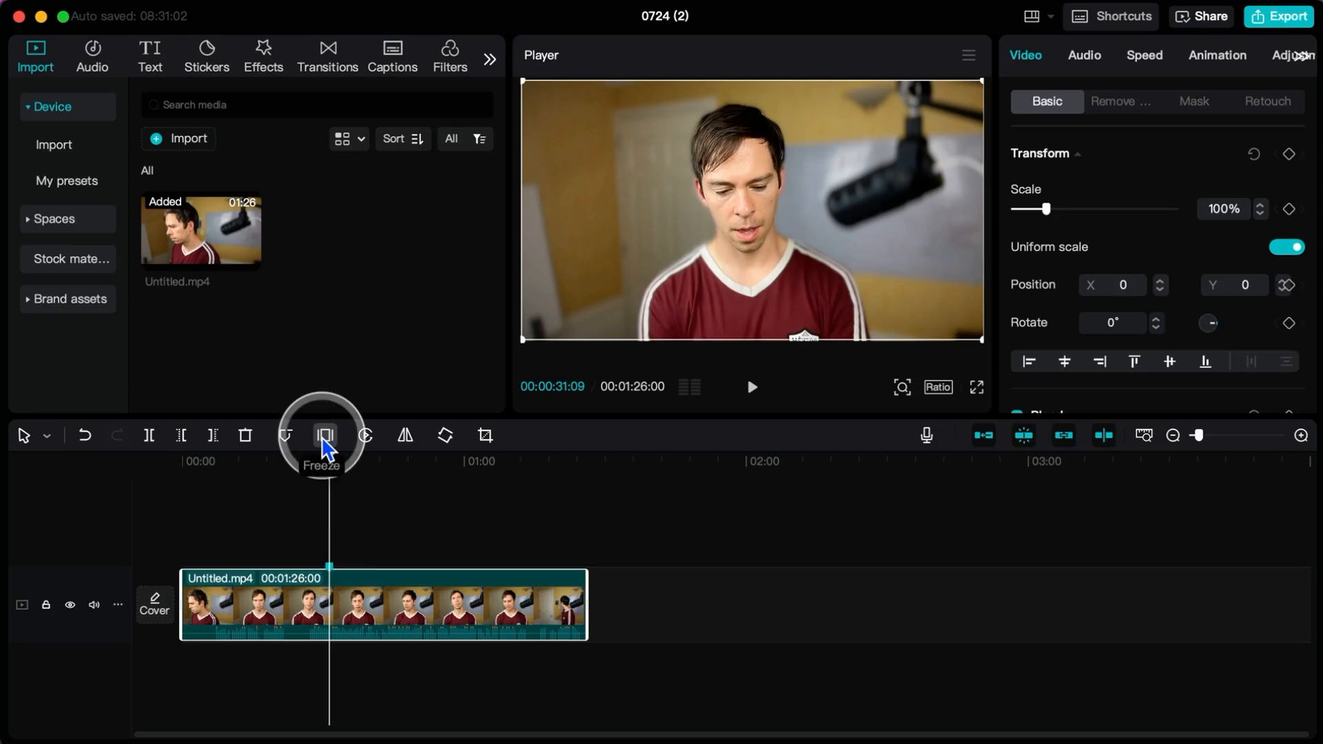
{"action": "left_click", "coordinate": [420, 528]}
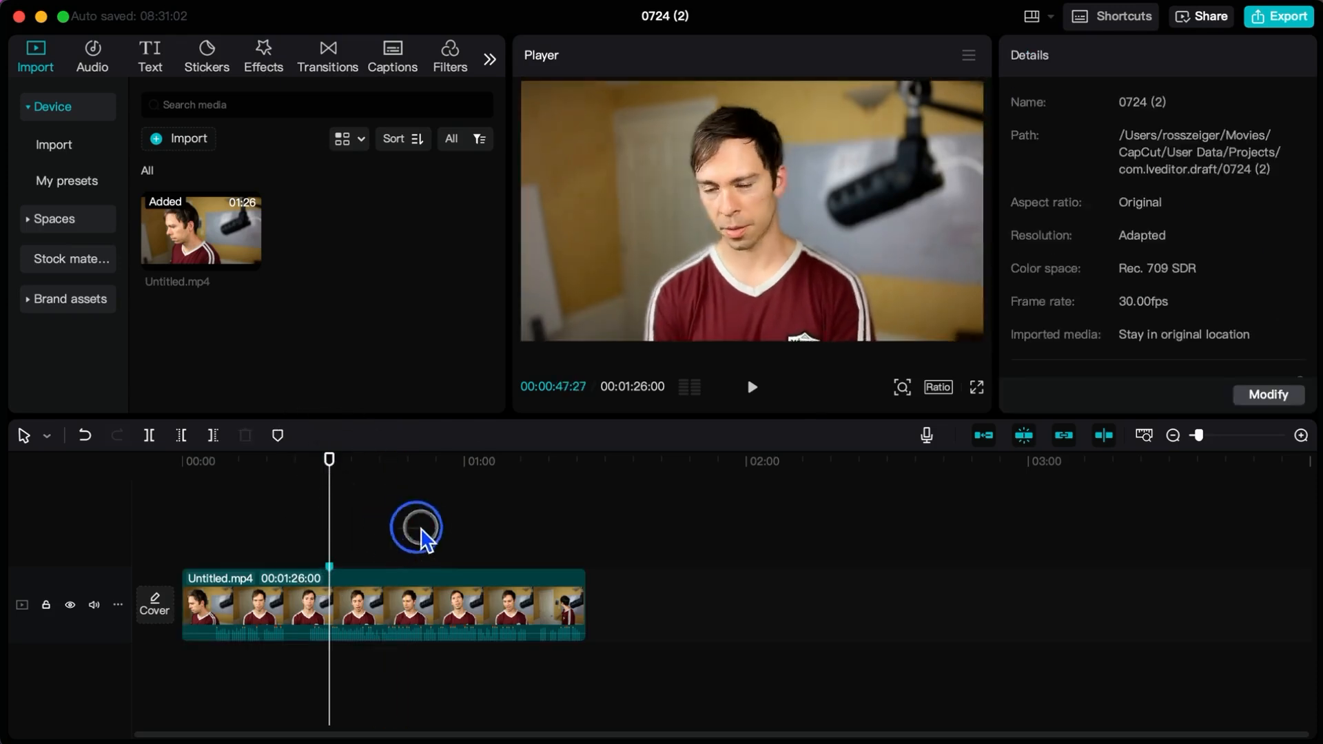
- Insert a freeze frame into the clip at 00:00:51:29 and extend it to a duration of 00:00:27:23
{"action": "left_click", "coordinate": [426, 524]}
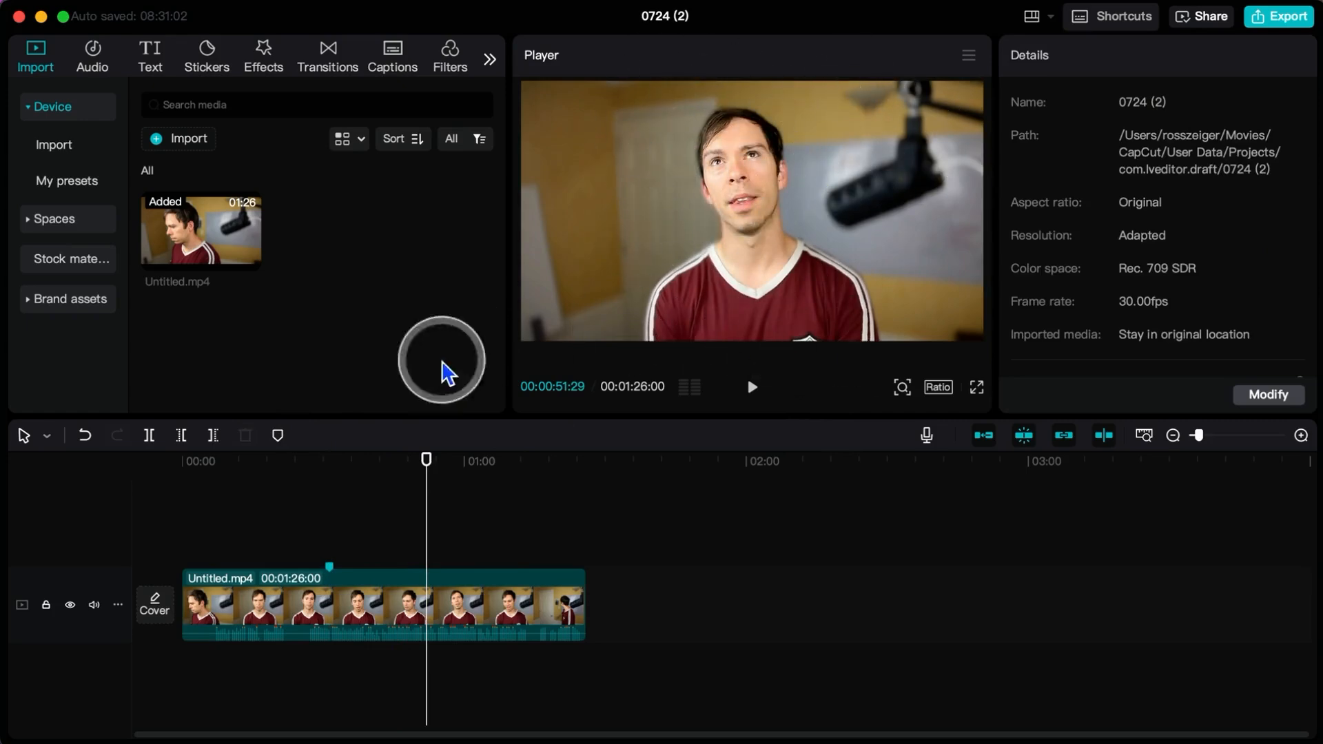
{"action": "left_click", "coordinate": [427, 609]}
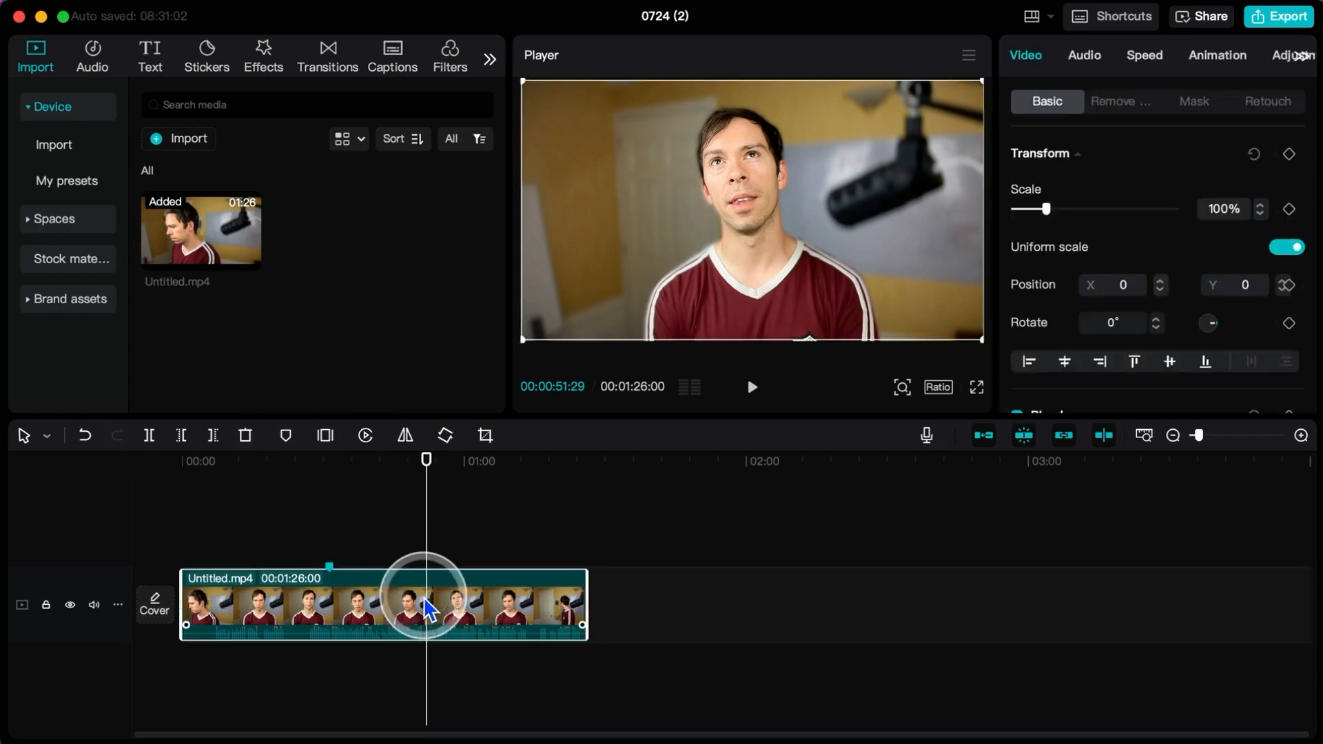
{"action": "left_click", "coordinate": [324, 441]}
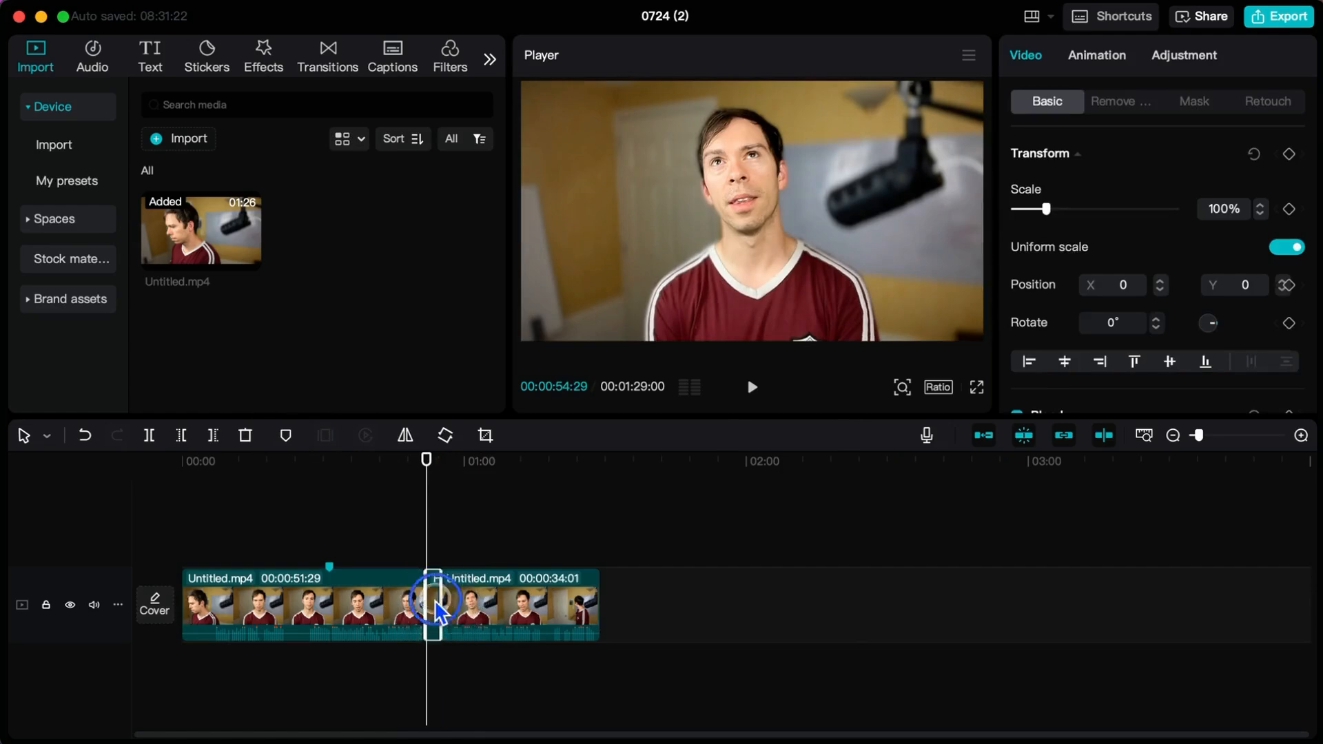
{"action": "left_click_drag", "start_coordinate": [441, 607], "coordinate": [555, 607]}
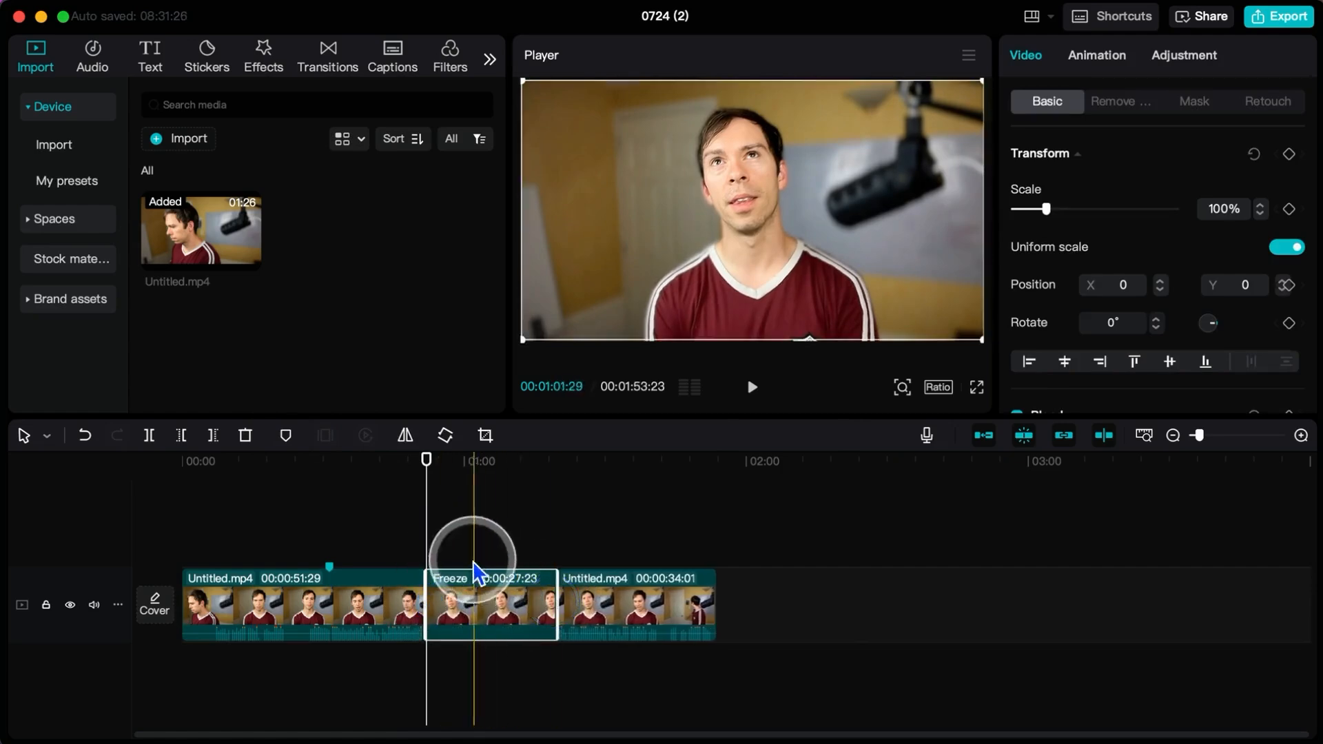
- Scrub the playhead through the freeze segment to its end to preview the held frame
{"action": "left_click", "coordinate": [482, 541]}
{"action": "left_click", "coordinate": [475, 599]}
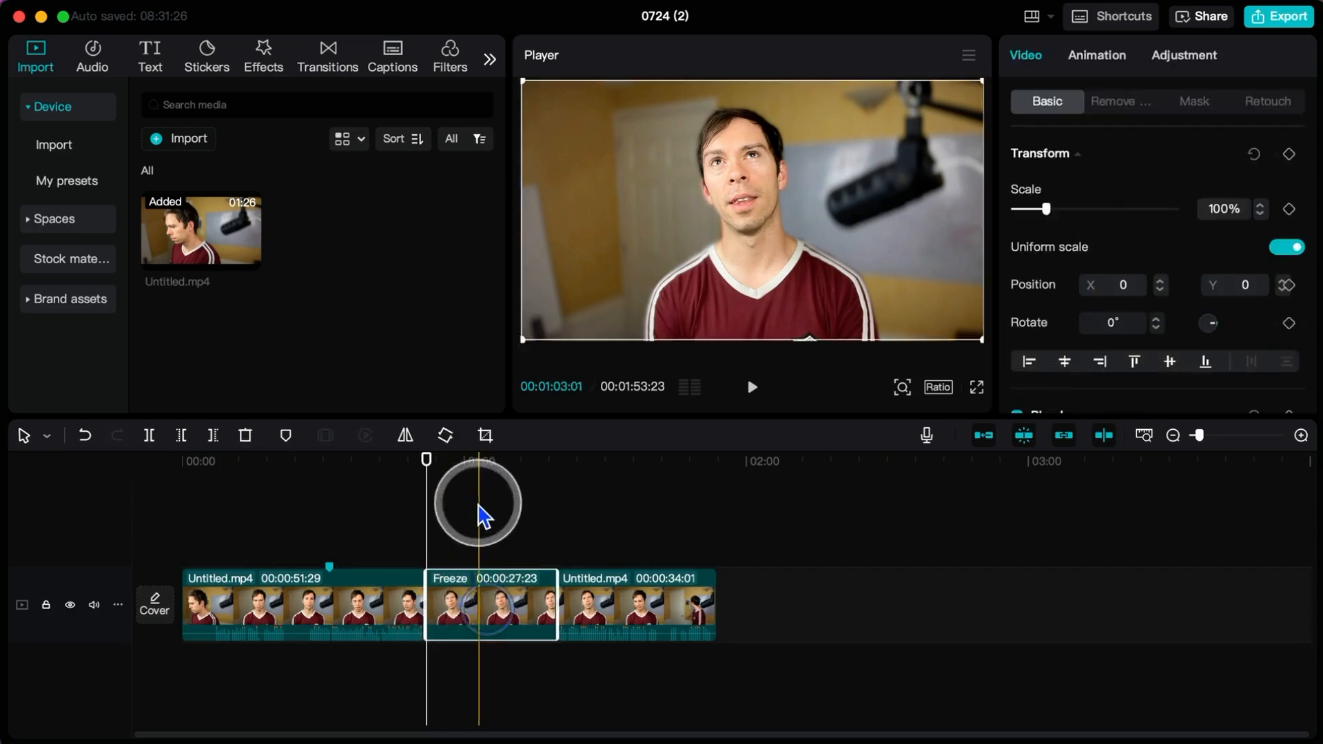
{"action": "left_click", "coordinate": [482, 462]}
{"action": "left_click_drag", "start_coordinate": [518, 461], "coordinate": [552, 461]}
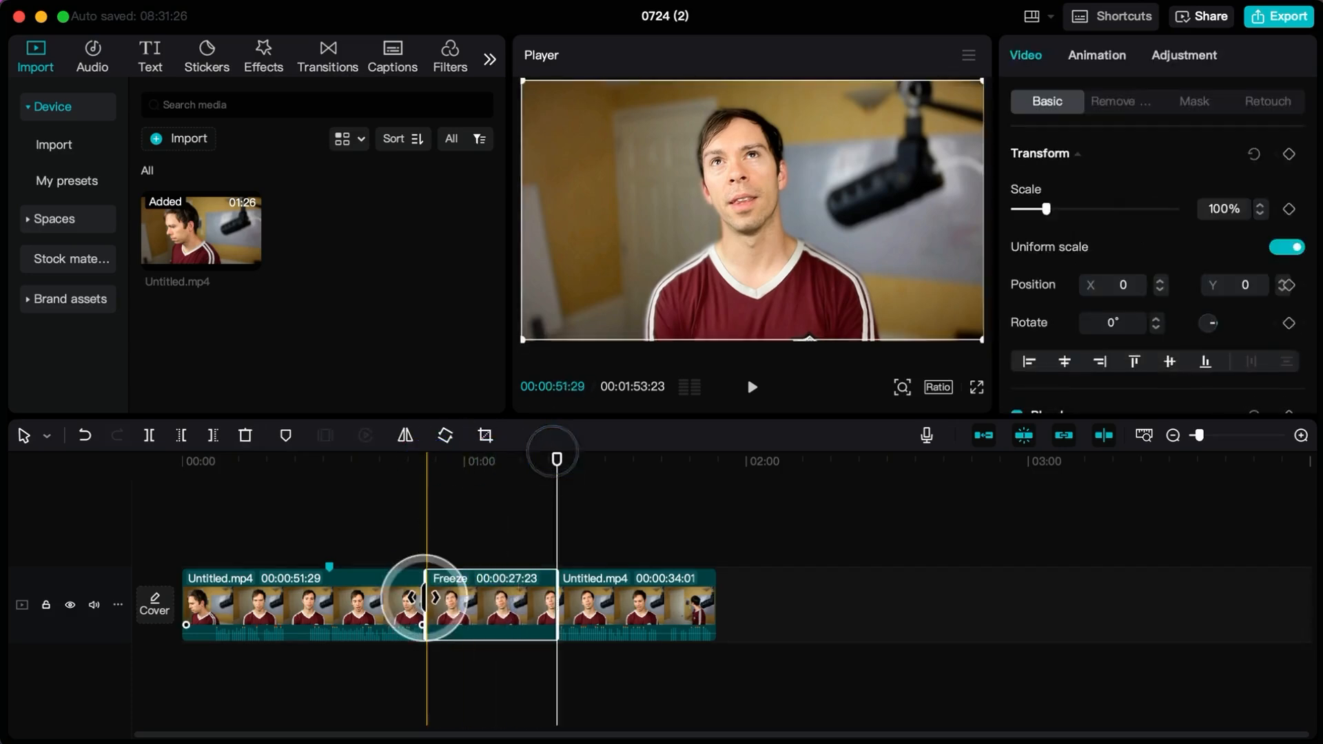
- Try mirroring the first clip segment and return it to its original orientation
{"action": "left_click", "coordinate": [418, 606]}
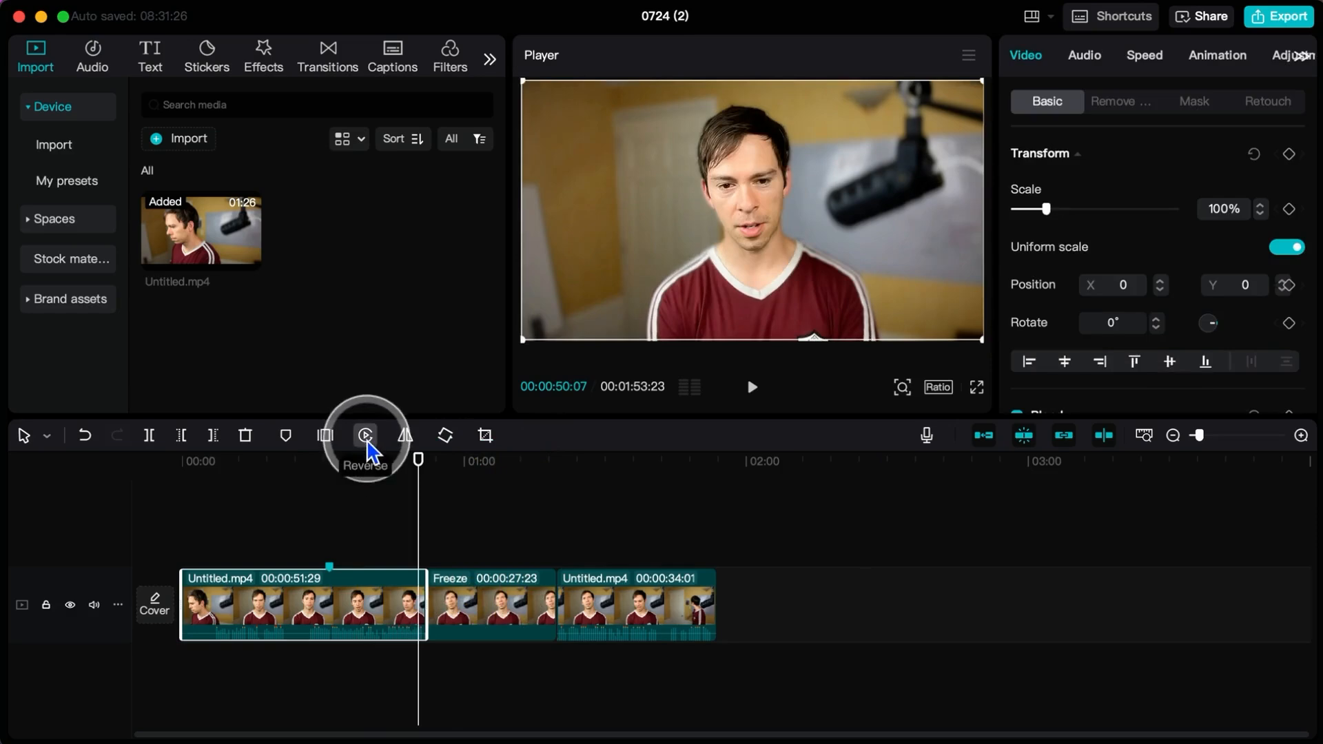
{"action": "left_click", "coordinate": [405, 436]}
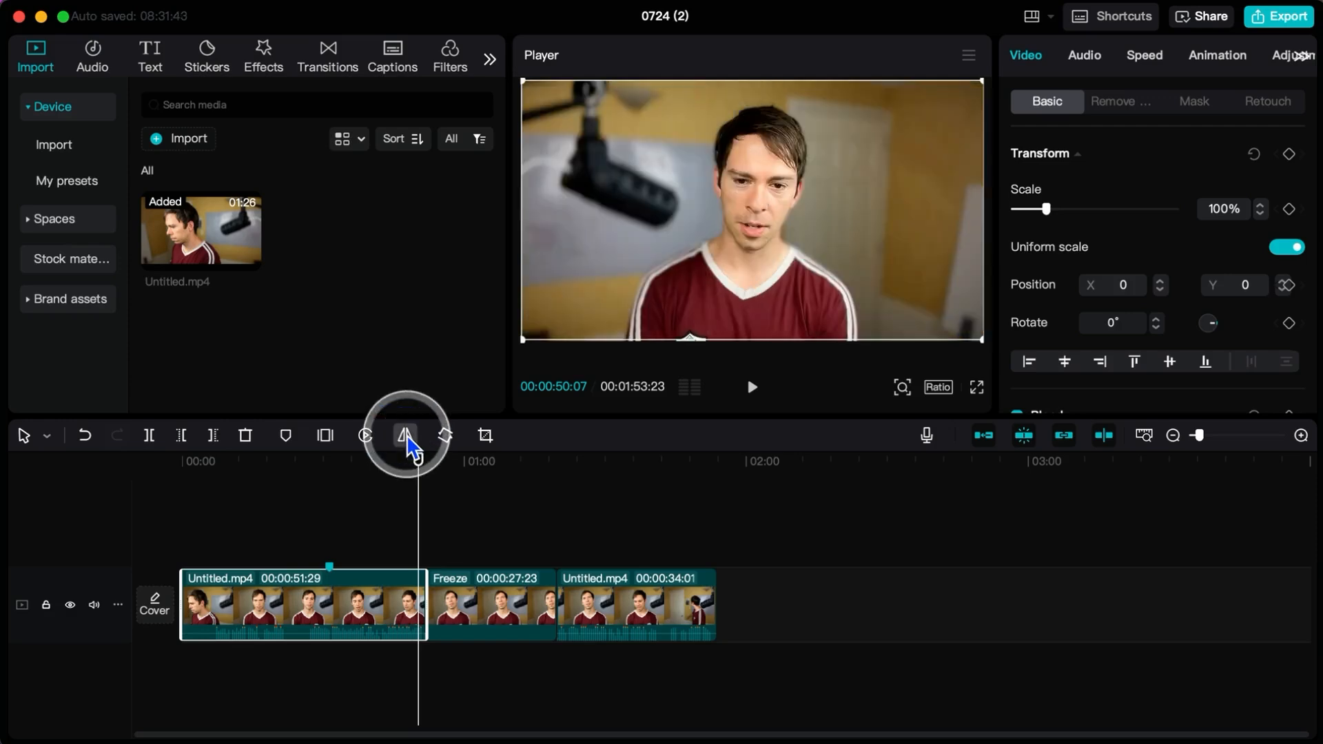
{"action": "left_click", "coordinate": [405, 436]}
{"action": "left_click", "coordinate": [405, 436]}
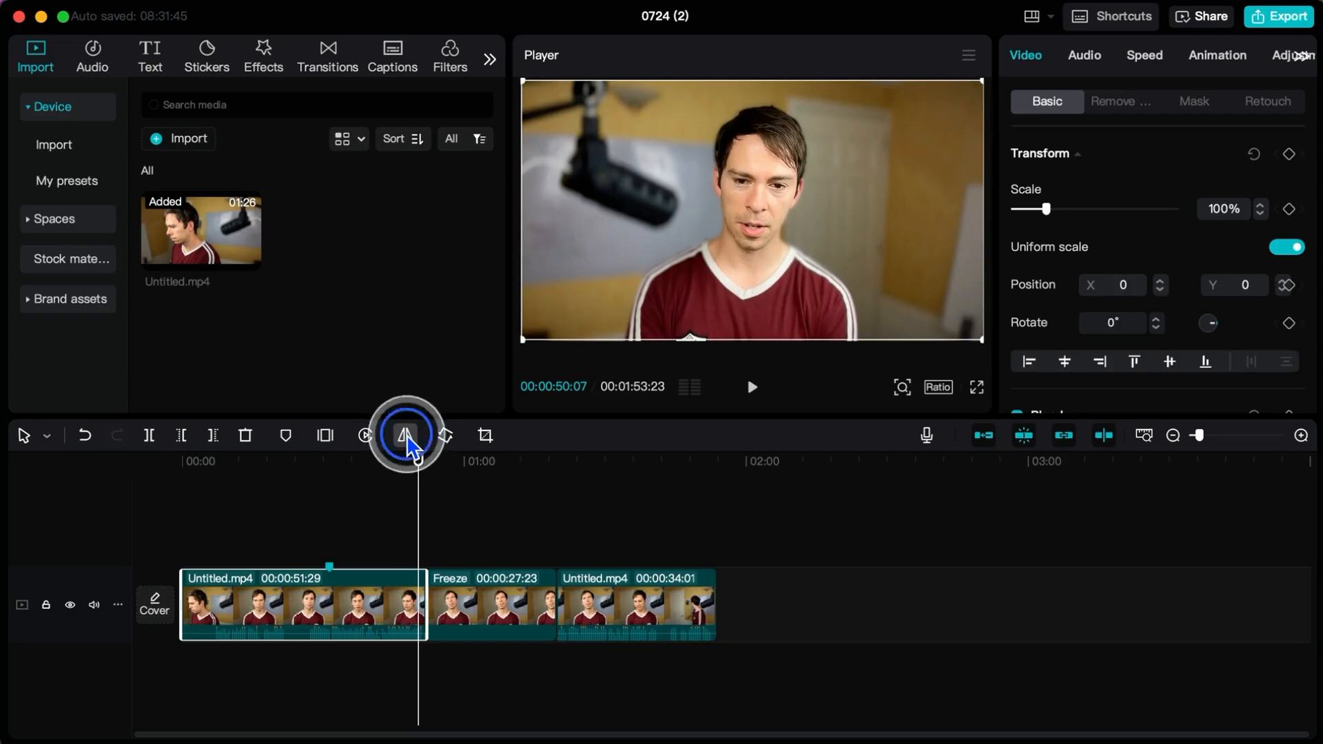
{"action": "left_click", "coordinate": [407, 436]}
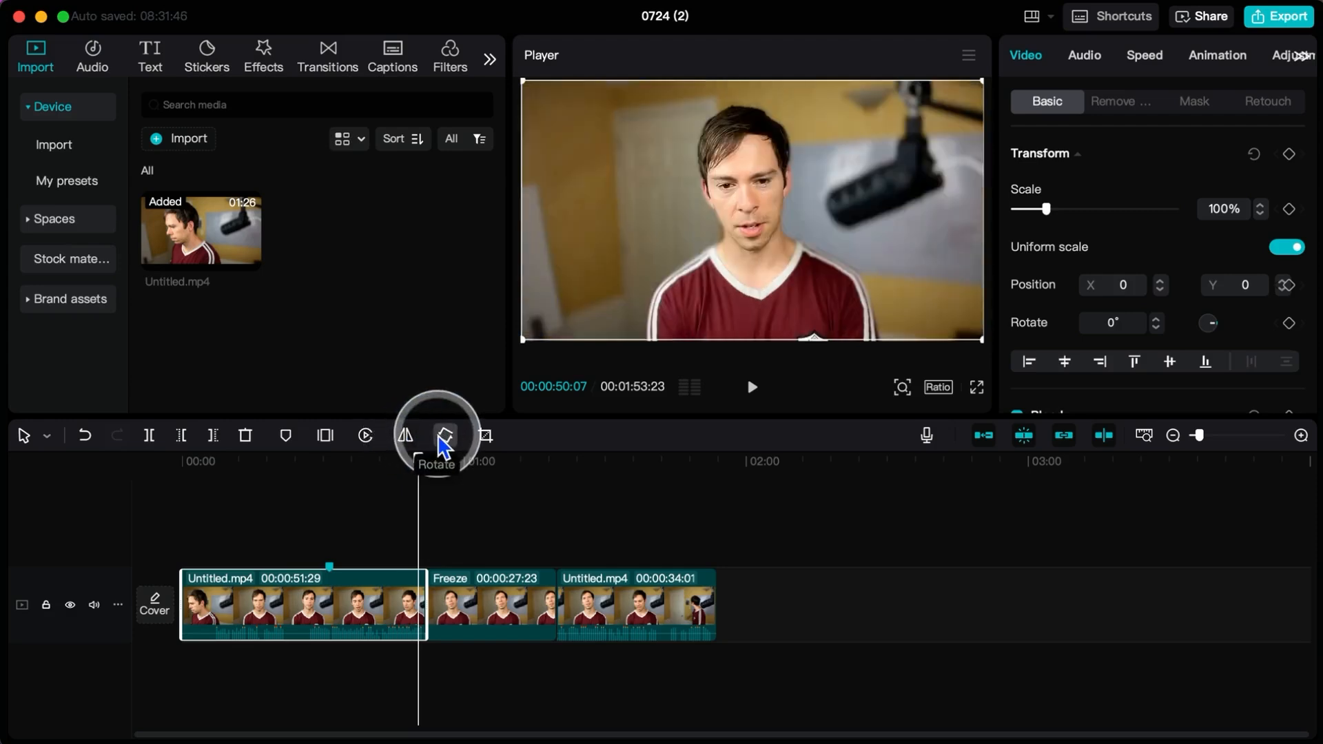
- Rotate the first clip segment in 90° increments through a full turn to 360°
{"action": "left_click", "coordinate": [445, 437]}
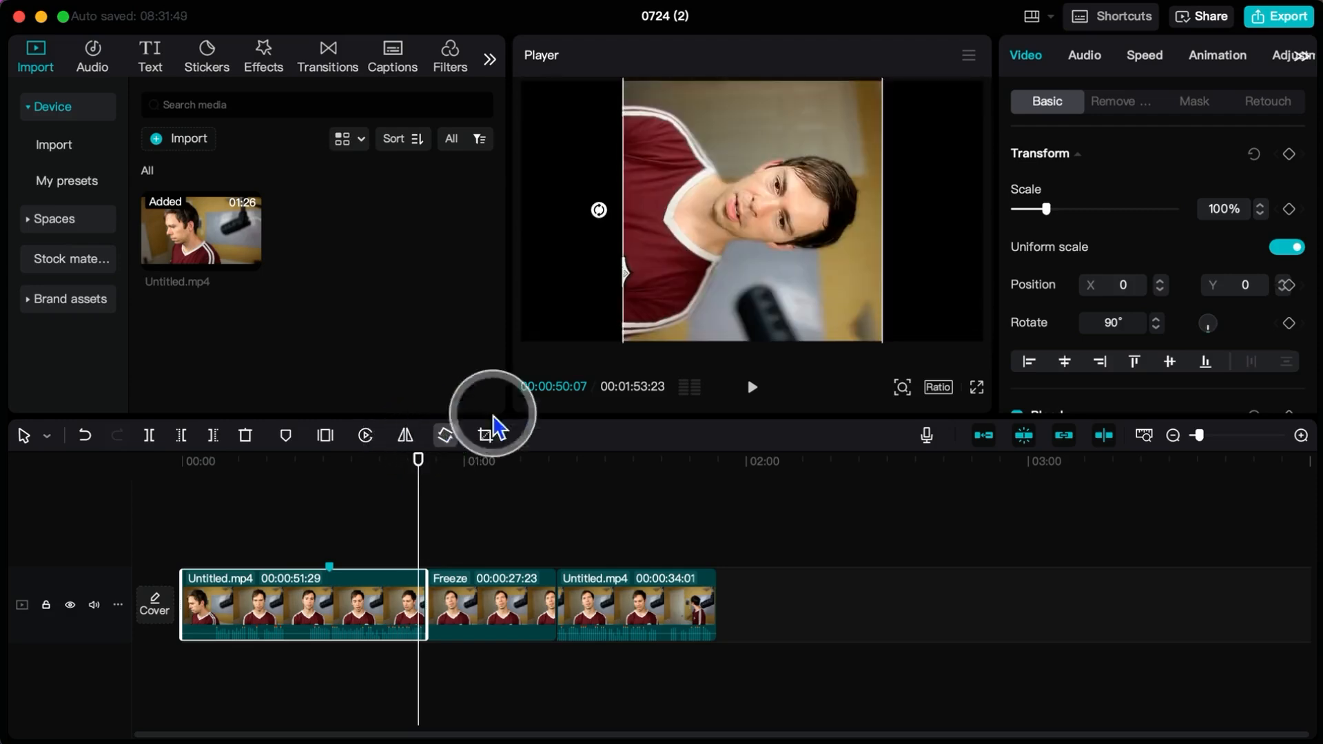
{"action": "left_click", "coordinate": [445, 437]}
{"action": "left_click", "coordinate": [445, 436]}
{"action": "left_click", "coordinate": [445, 437]}
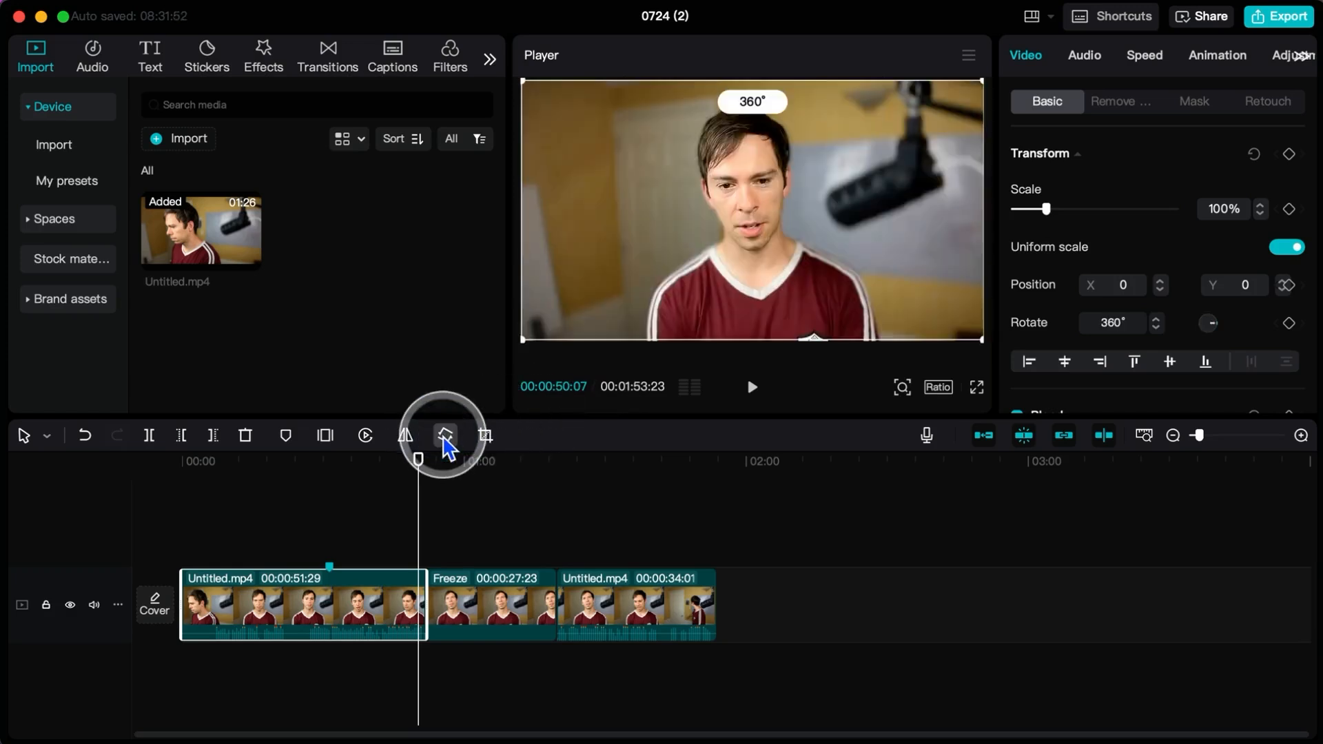
- Open the crop settings for the first clip segment, examine the crop frame and close without applying a crop
{"action": "left_click", "coordinate": [487, 436]}
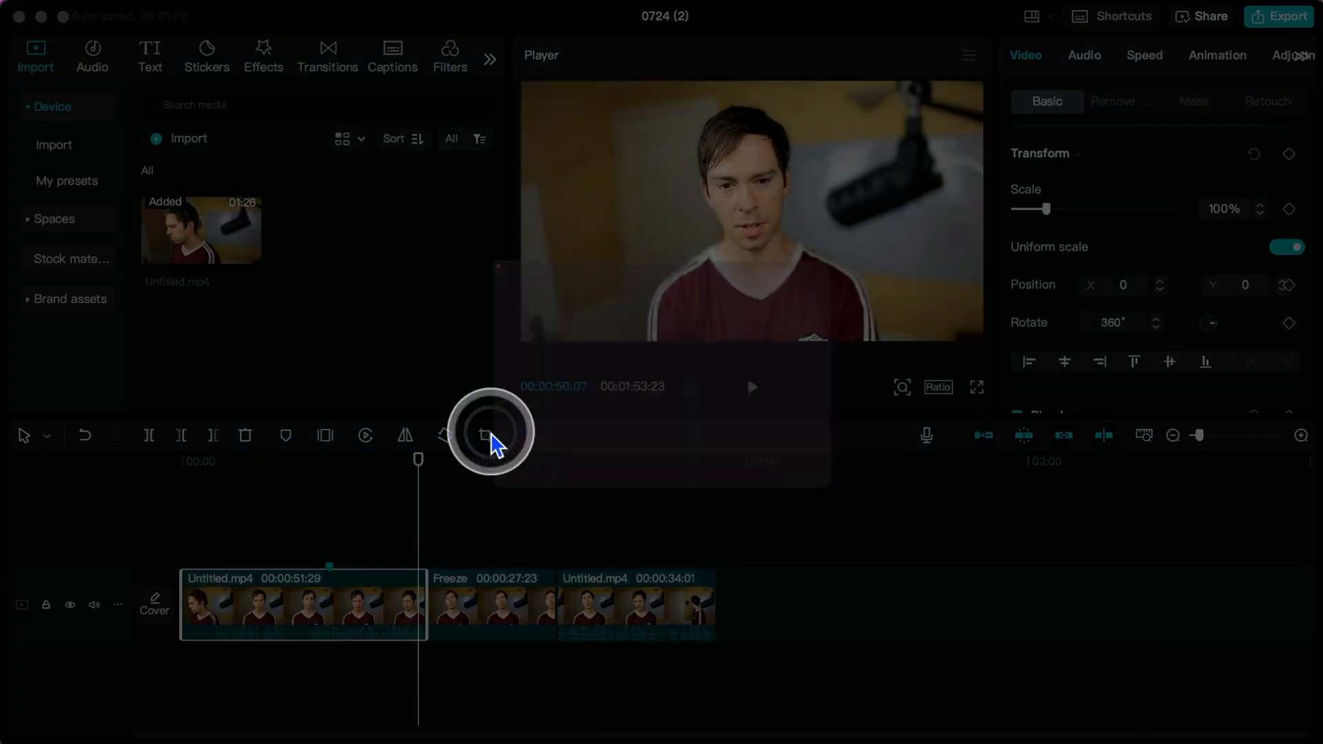
{"action": "left_click_drag", "start_coordinate": [253, 131], "coordinate": [142, 153]}
{"action": "left_click_drag", "start_coordinate": [658, 122], "coordinate": [684, 112]}
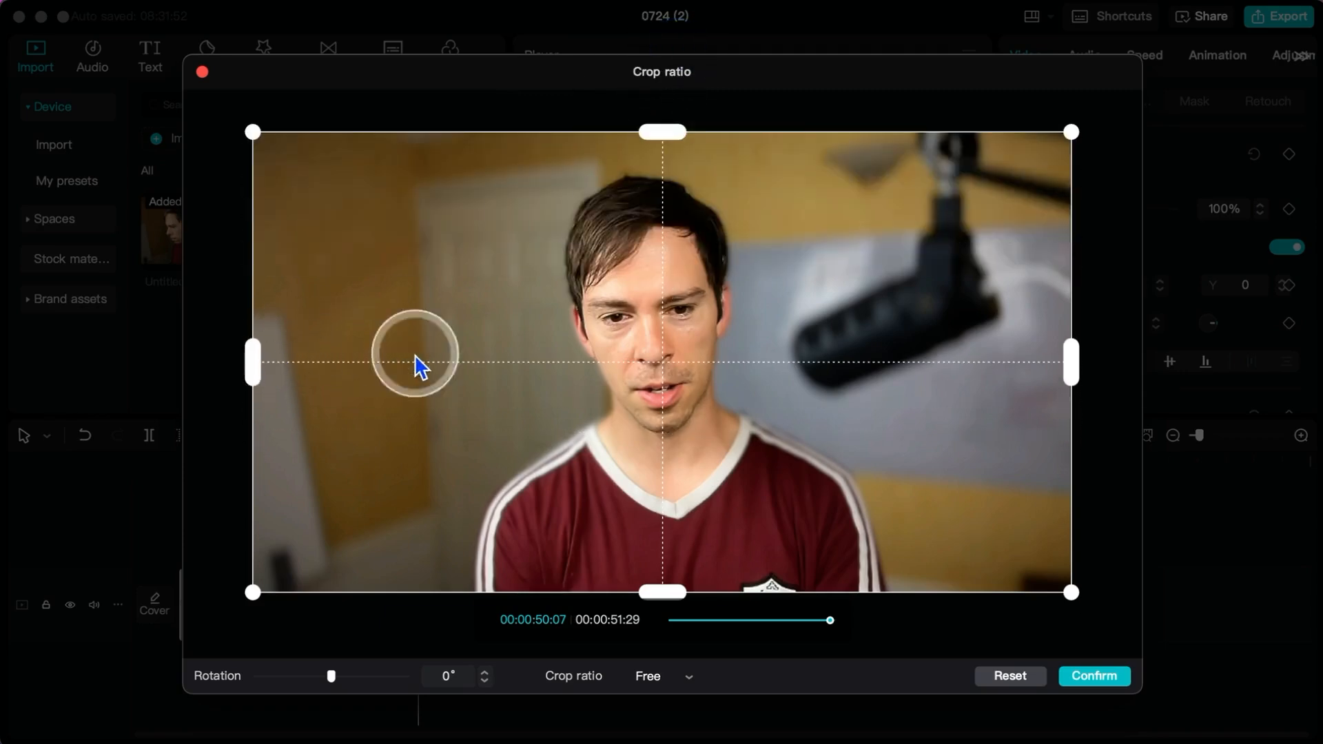
{"action": "left_click_drag", "start_coordinate": [257, 370], "coordinate": [15, 384]}
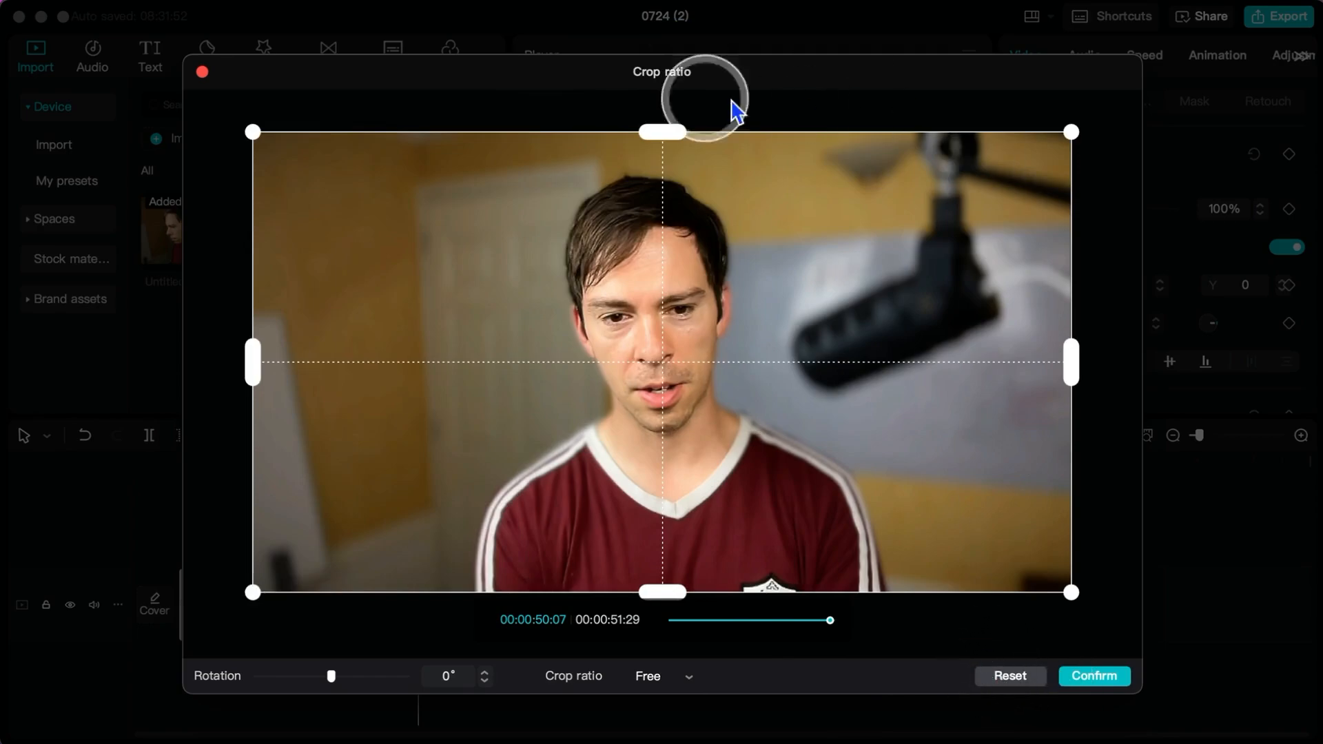
{"action": "left_click", "coordinate": [201, 72]}
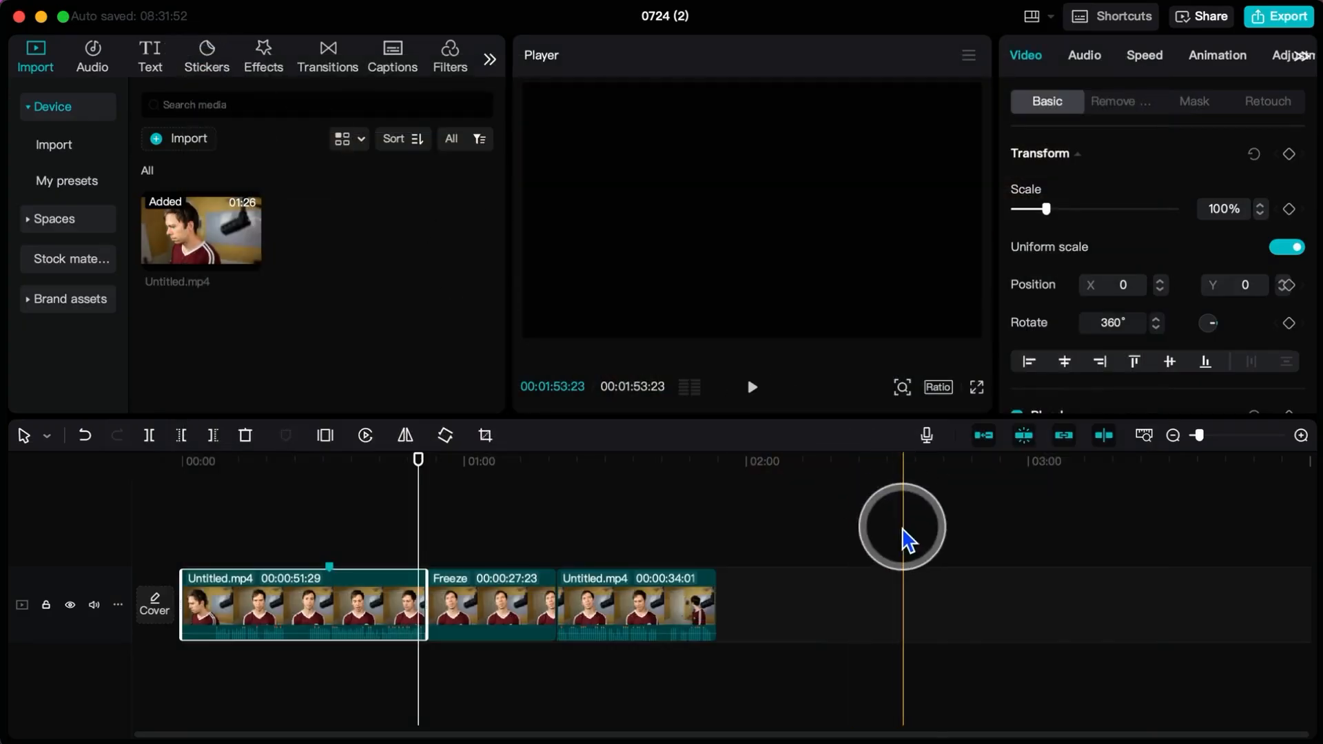